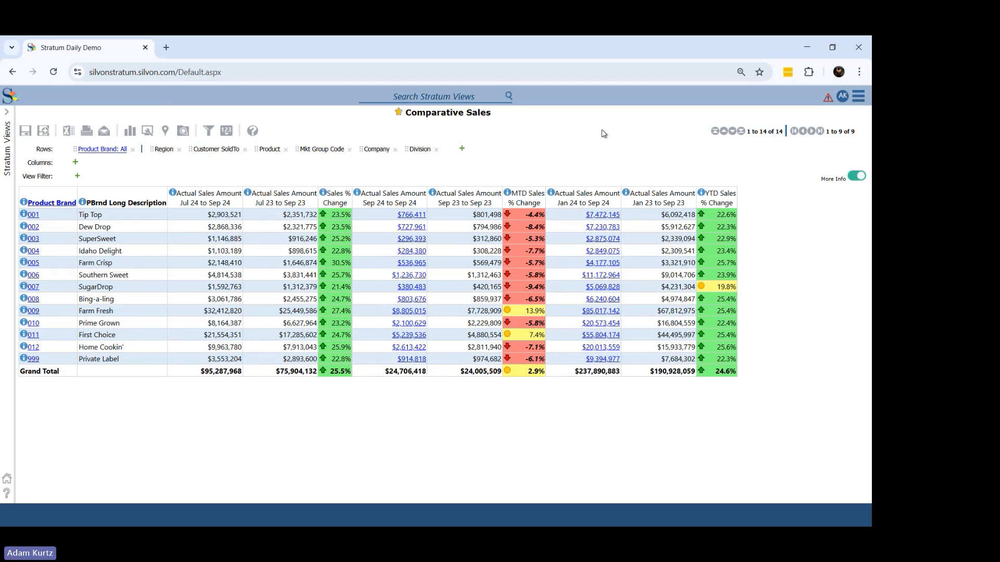
Read the glossary definitions of the Jan 24 to Sep 24 Actual Sales Amount column and the Sales % Change column.
left_click(551, 193)
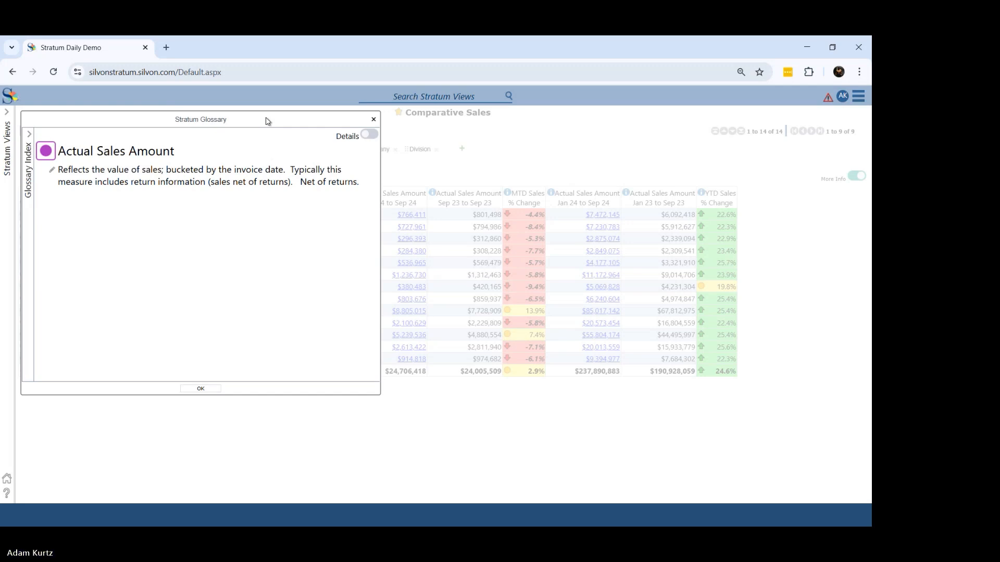
left_click(374, 120)
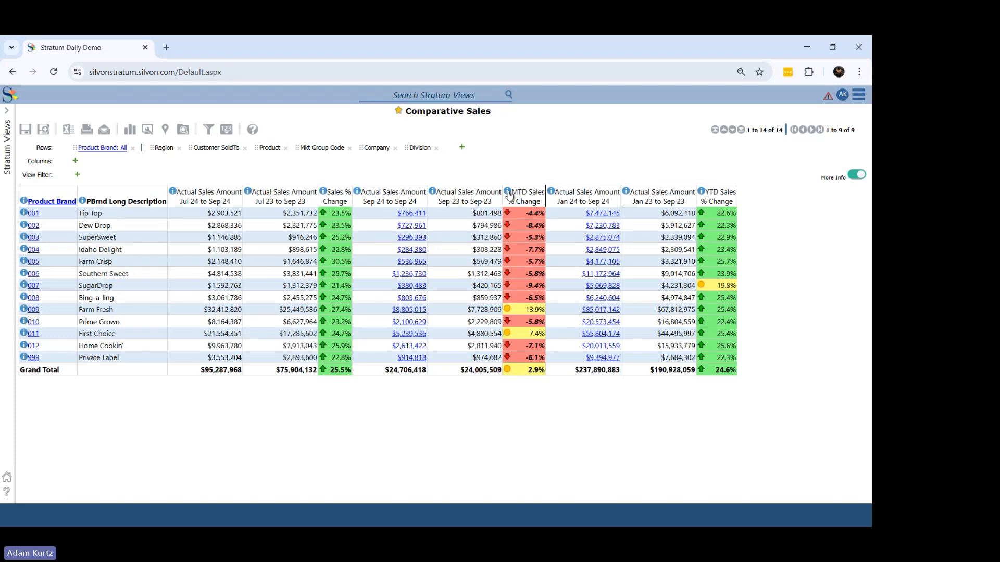
left_click(323, 192)
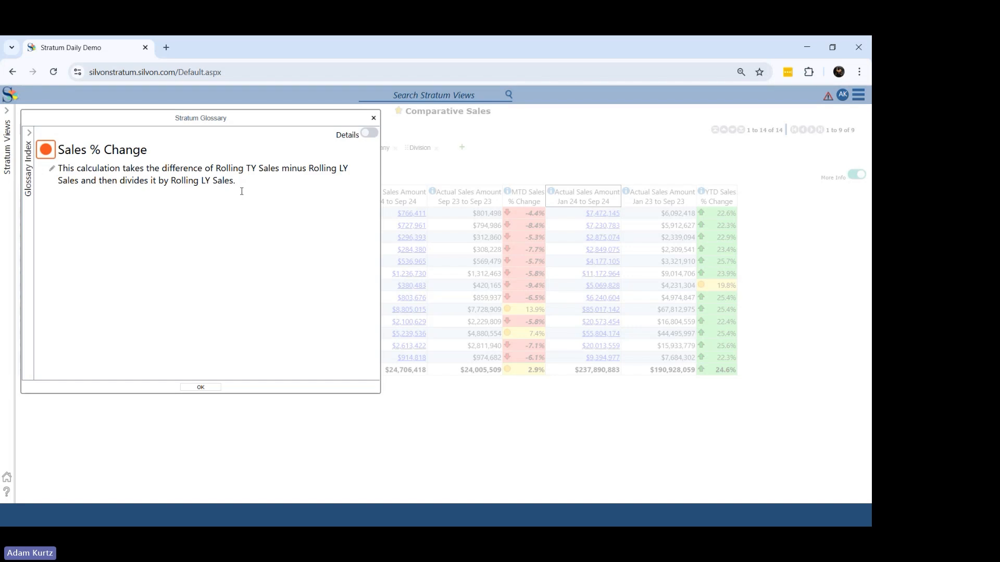
left_click(201, 388)
Inspect the expression behind the Sales % Change calculation, leave it without edits, and reread its glossary definition.
left_click(323, 192)
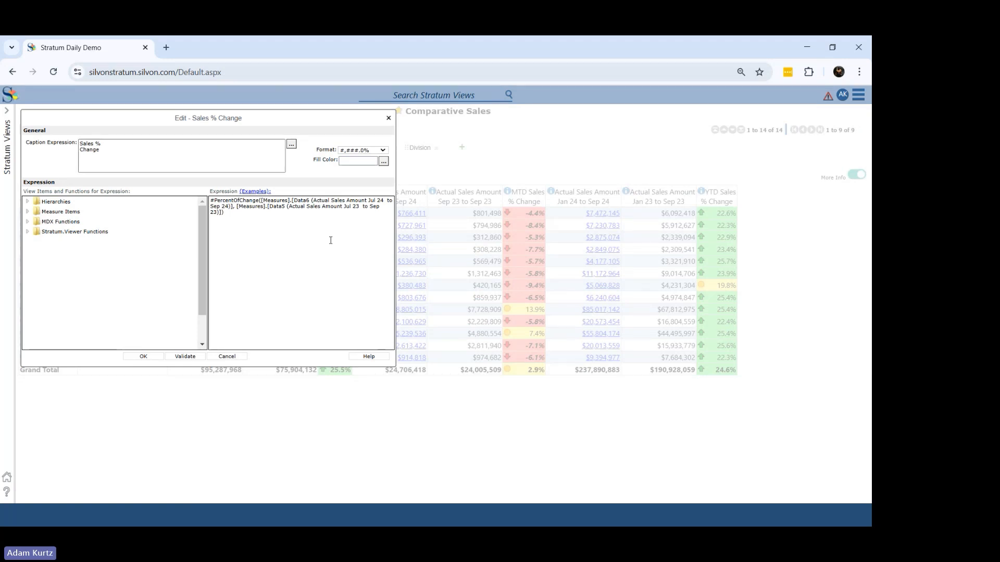
left_click(330, 240)
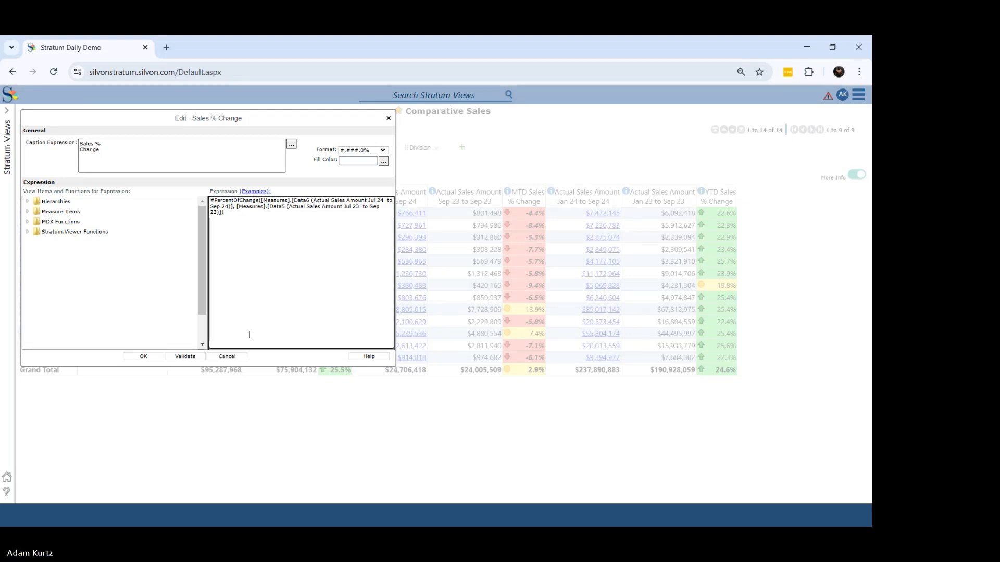
left_click(227, 357)
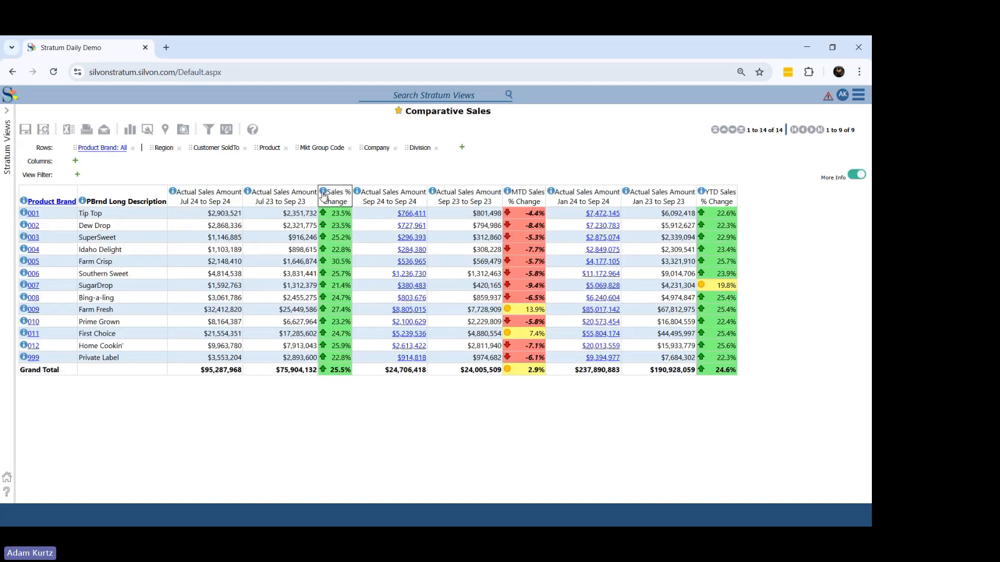
left_click(322, 192)
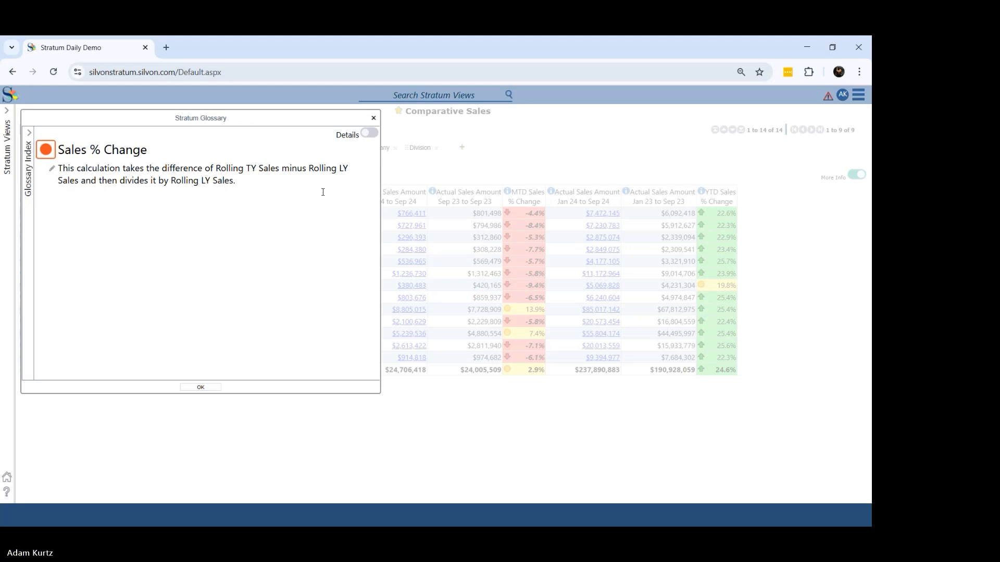
left_click(373, 116)
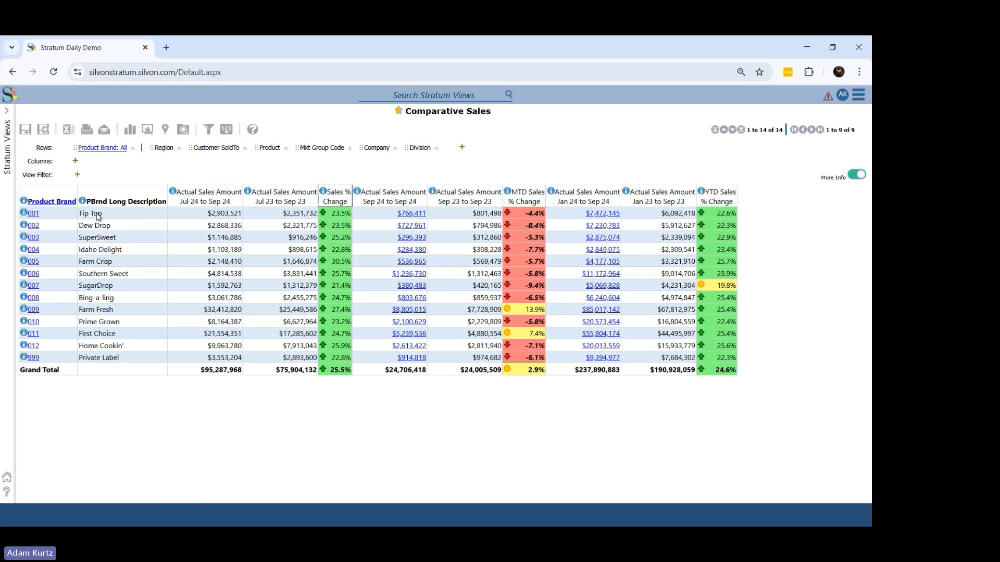
Read the glossary description of Product Brand and the attribute details of brand 001.
left_click(24, 202)
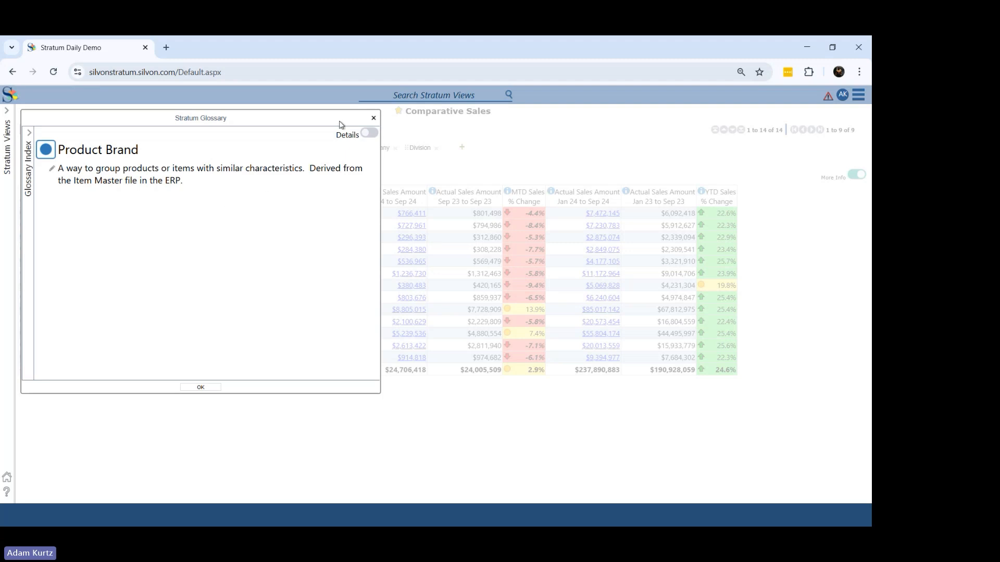
left_click(373, 118)
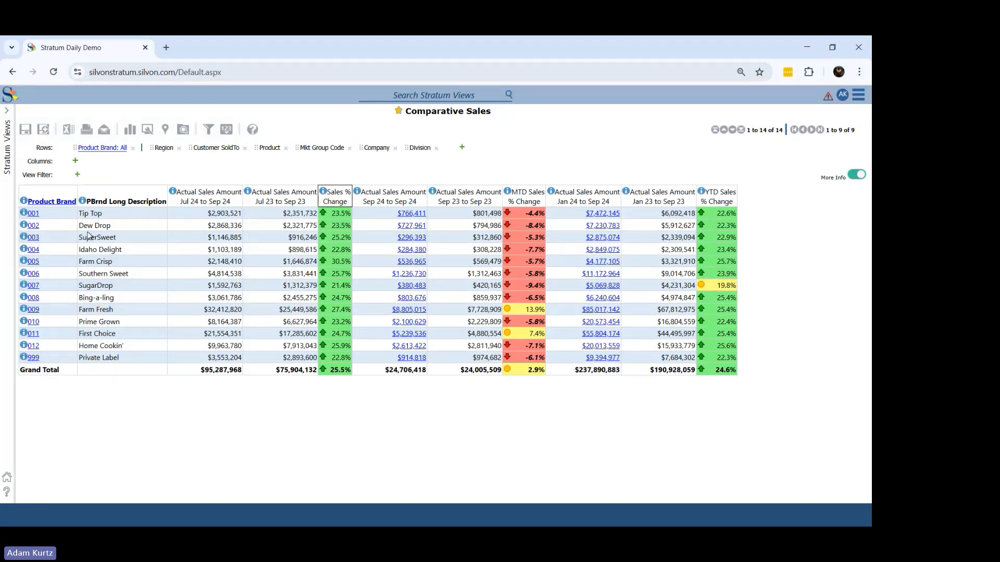
left_click(23, 214)
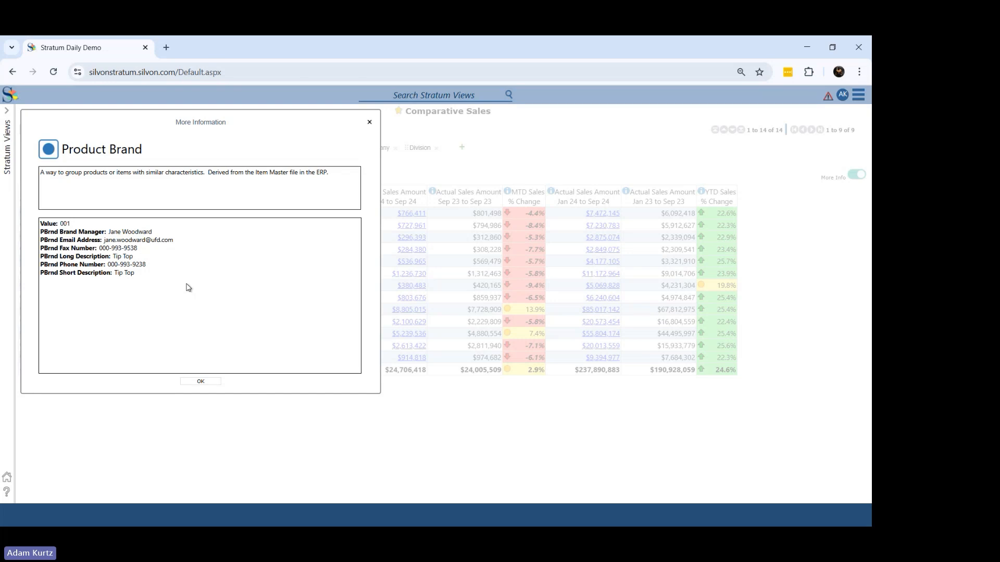
left_click(200, 381)
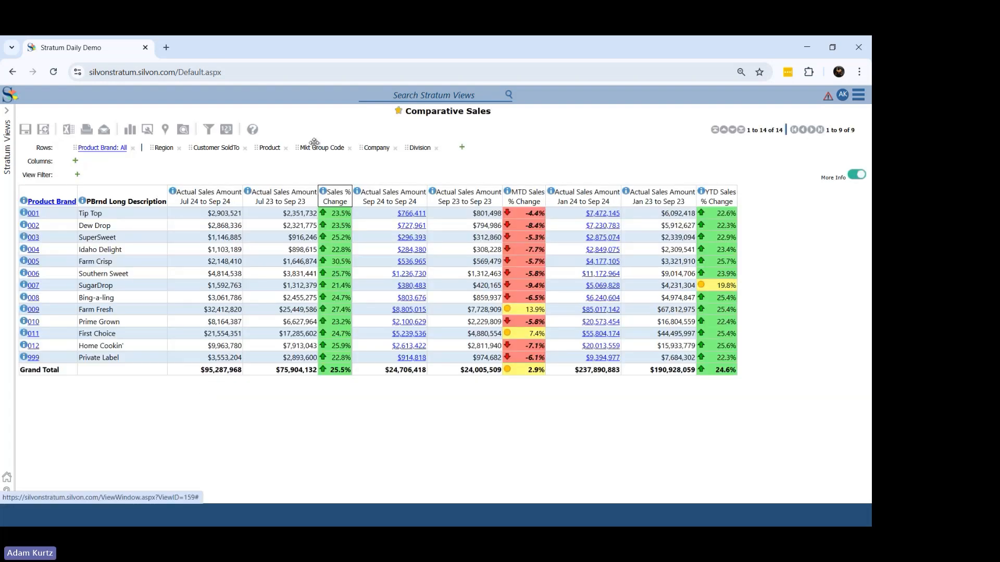
Make Product the first row level of the Comparative Sales view and review the full attribute details of product 914001.
left_click_drag(268, 147, 45, 147)
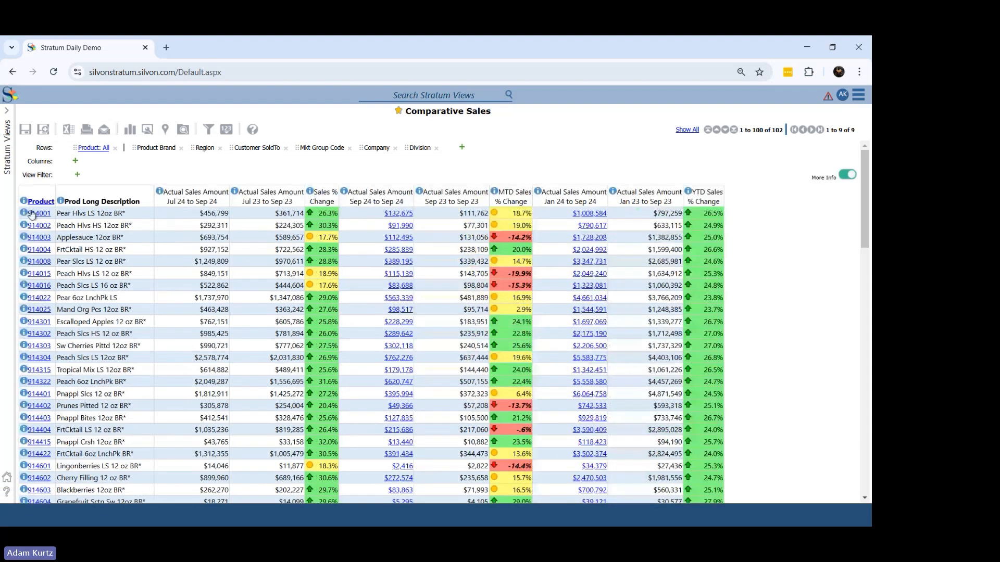
left_click(33, 213)
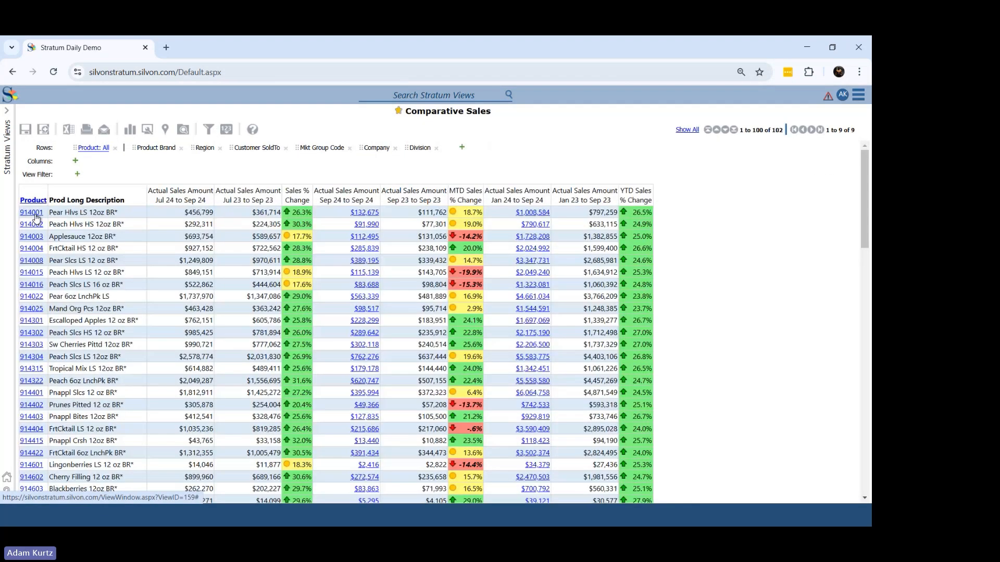
left_click(24, 215)
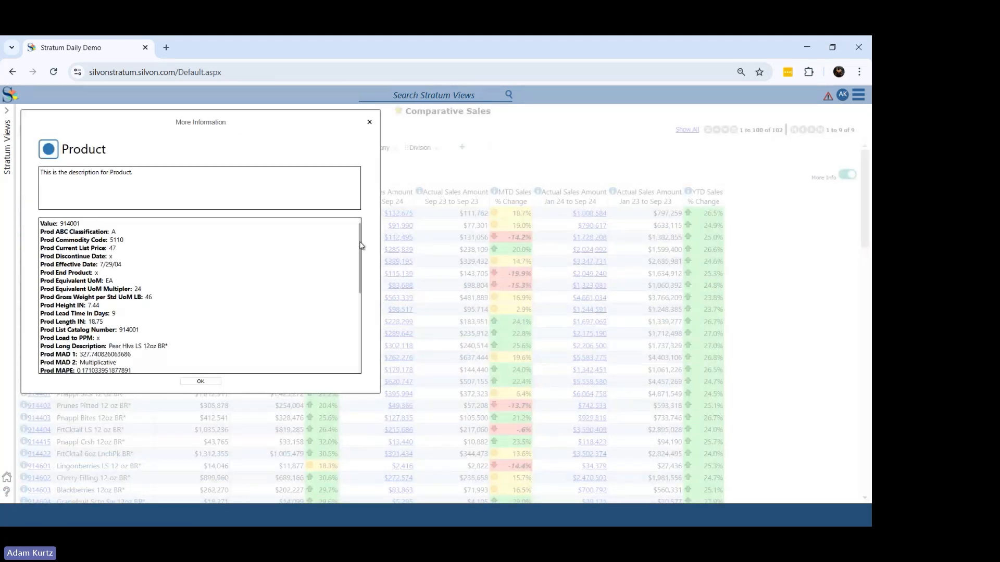
left_click_drag(361, 245, 368, 332)
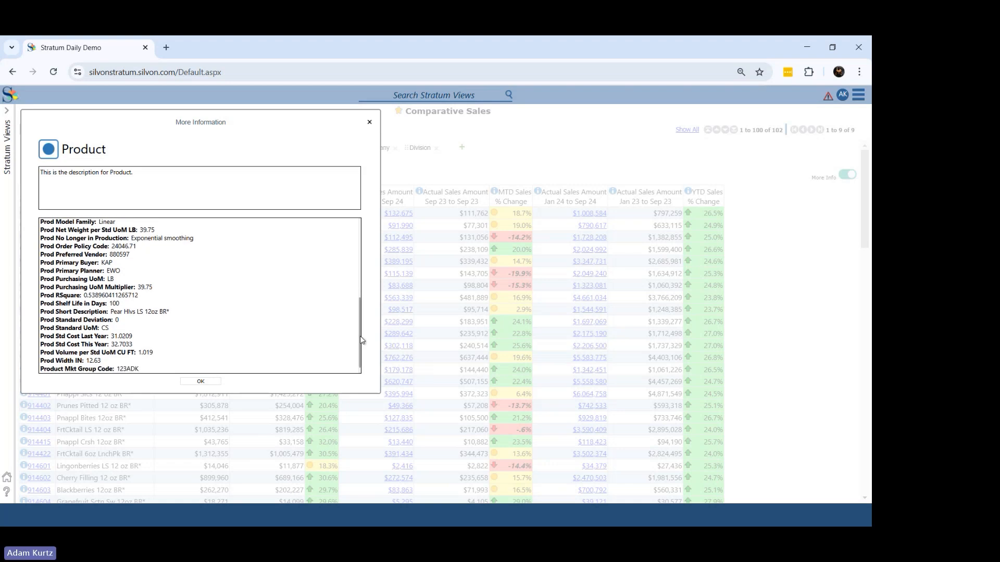
triple_click(360, 335)
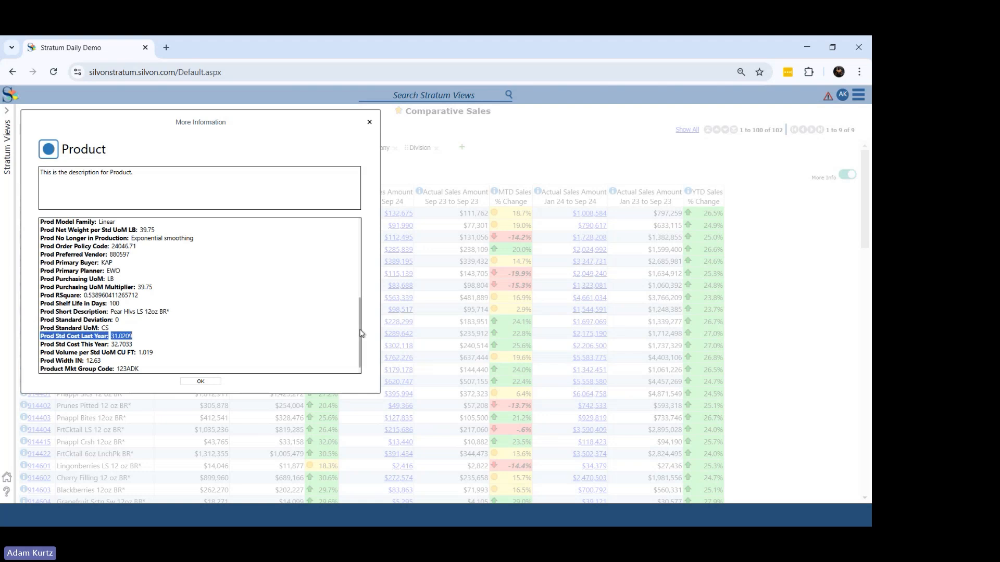
left_click(299, 358)
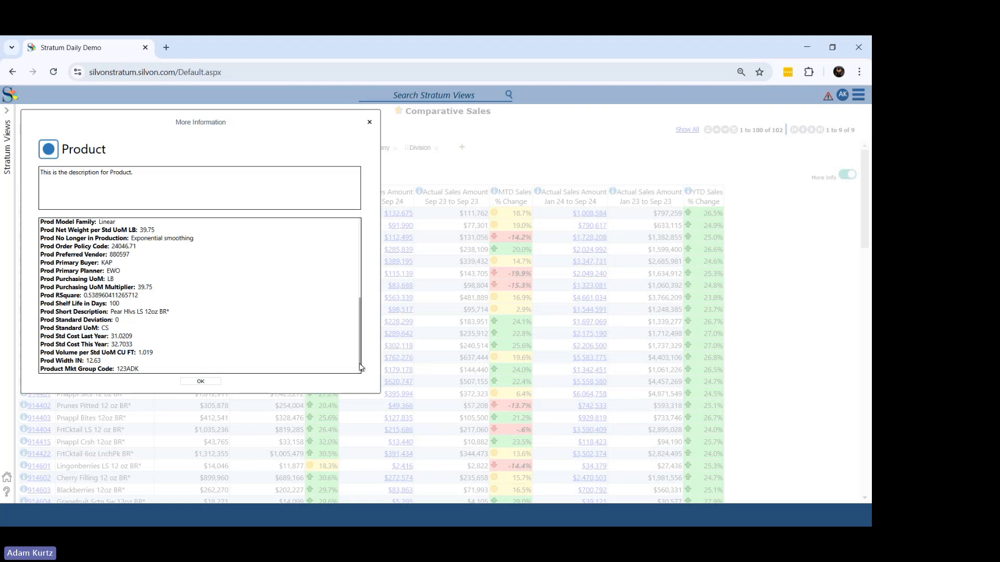
left_click_drag(360, 362, 366, 276)
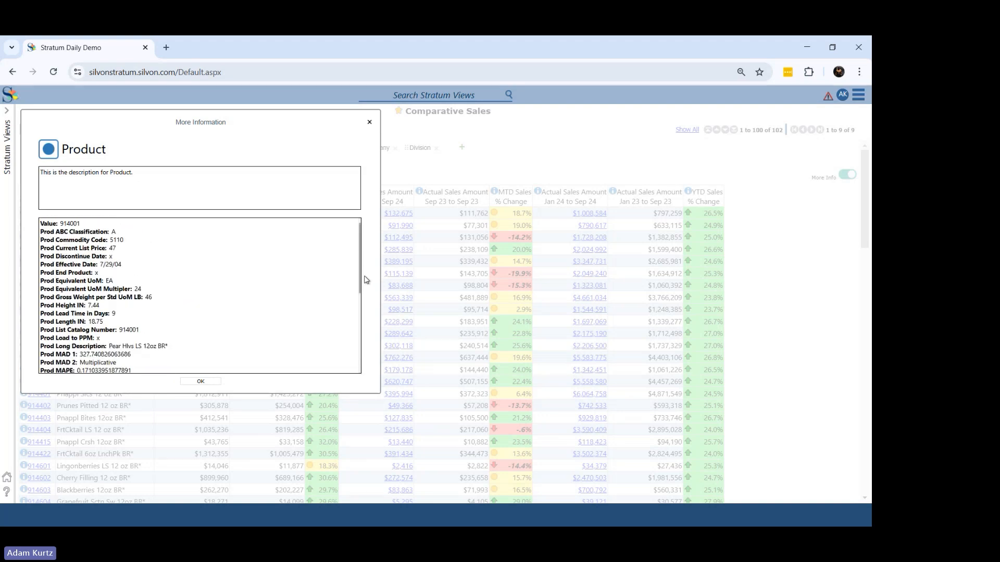
left_click(369, 123)
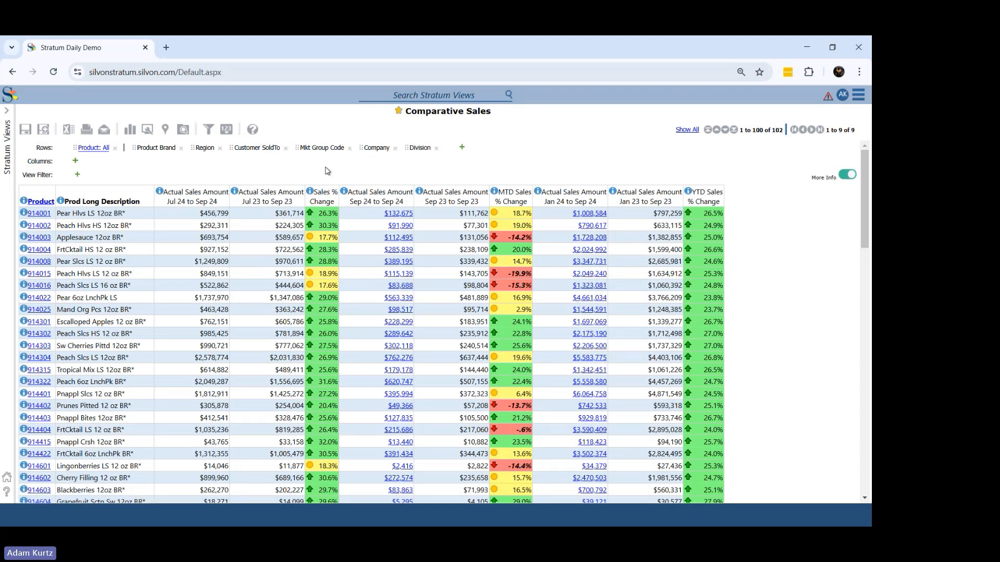
Search the Stratum Glossary for "actual sales" and view the Actual Sales measure group and Actual Sales Units entries.
left_click(858, 96)
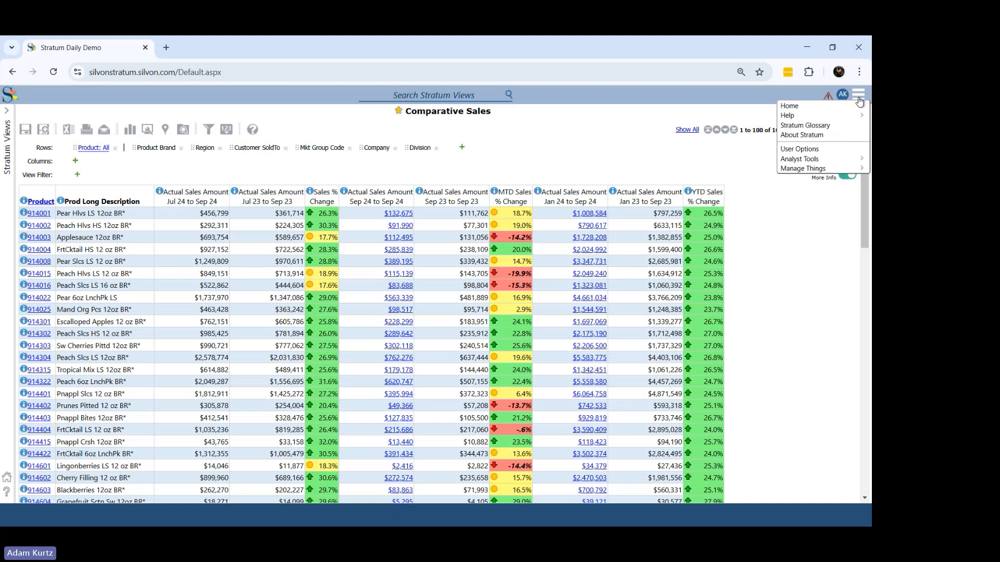
left_click(842, 130)
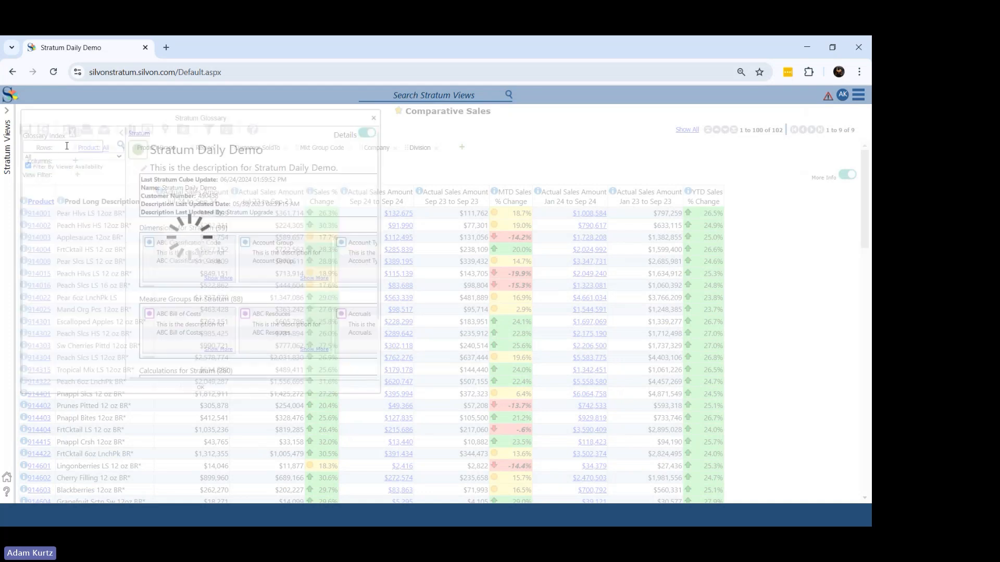
left_click(66, 145)
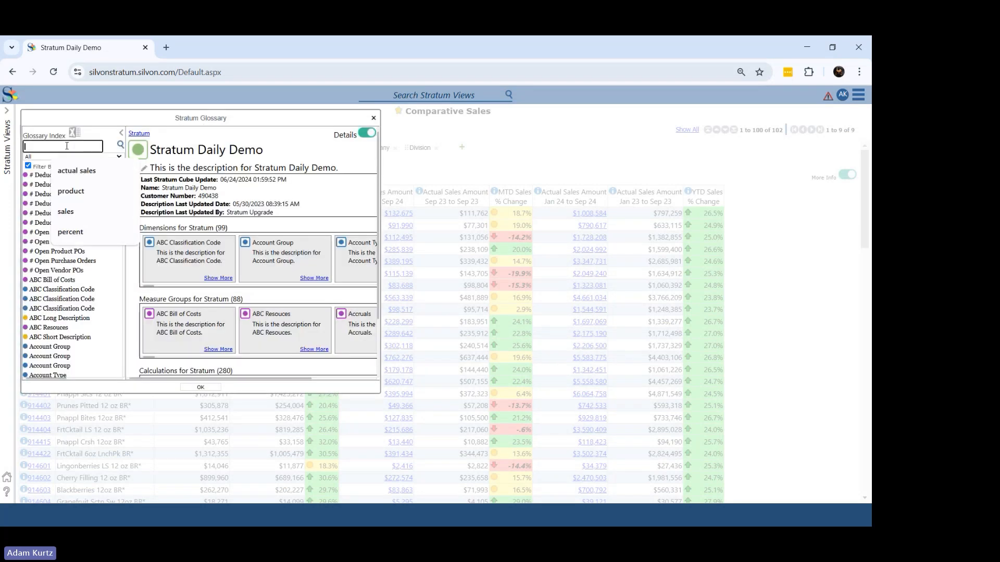
left_click(75, 173)
left_click(121, 146)
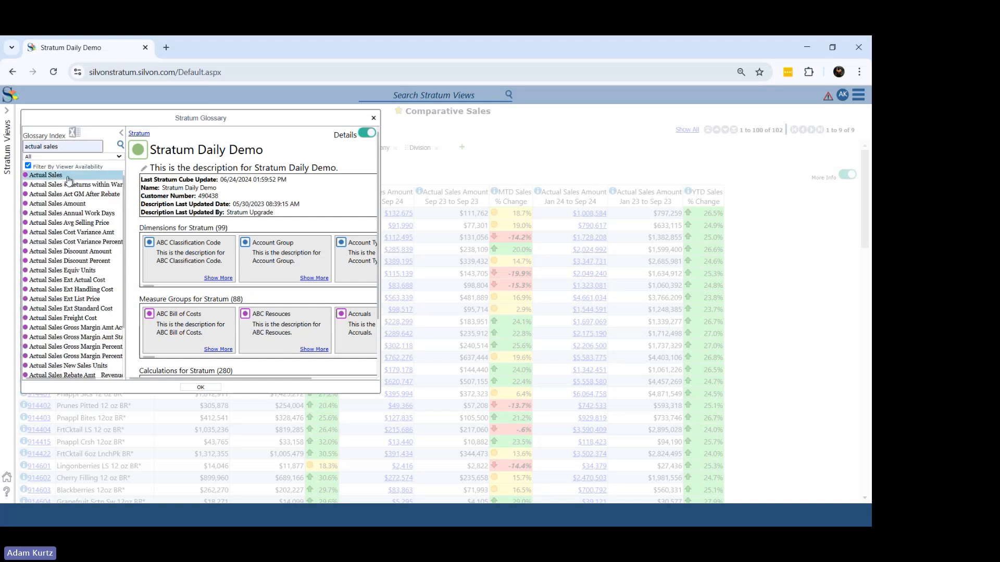
left_click(68, 177)
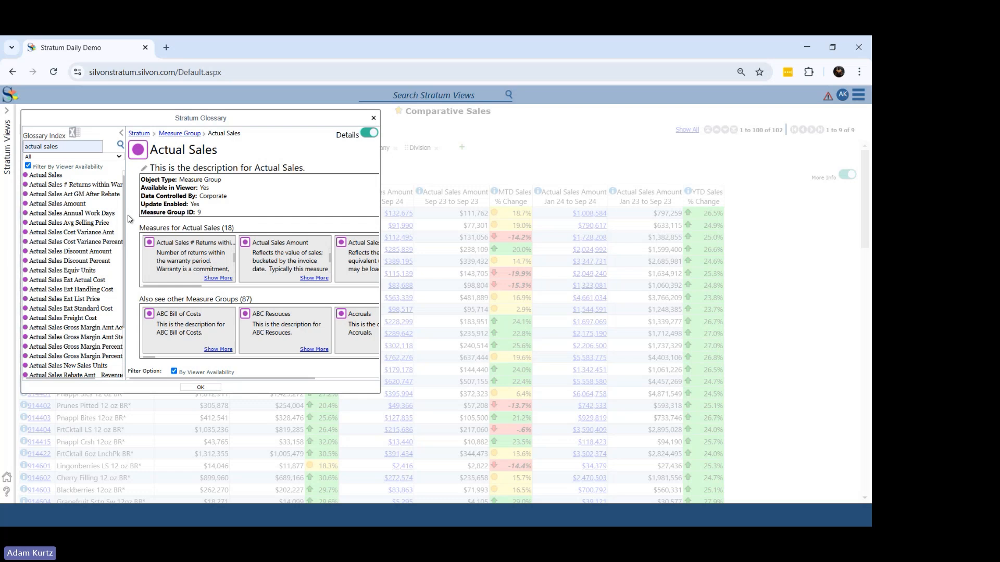
scroll(125, 276, "down", 2)
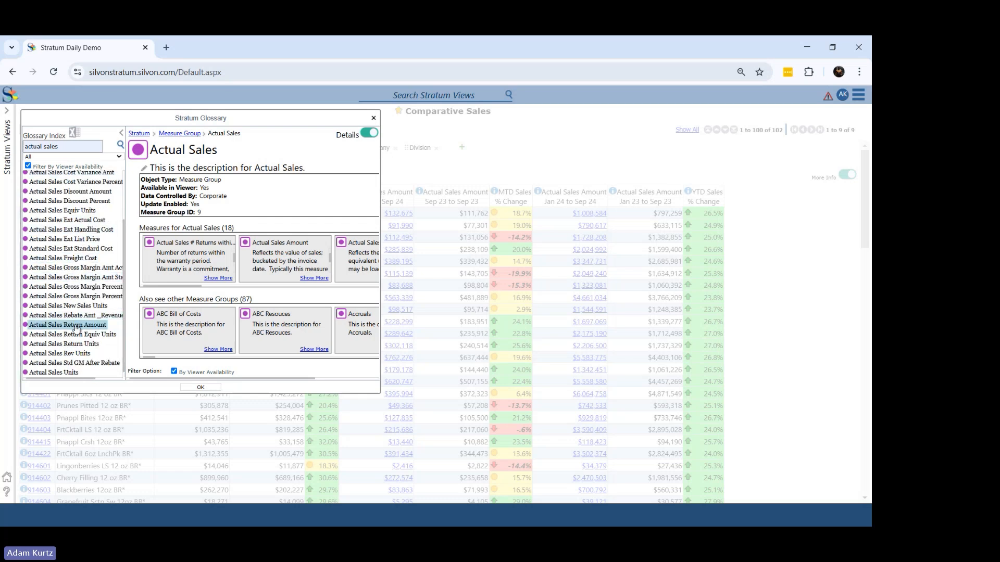
left_click(69, 373)
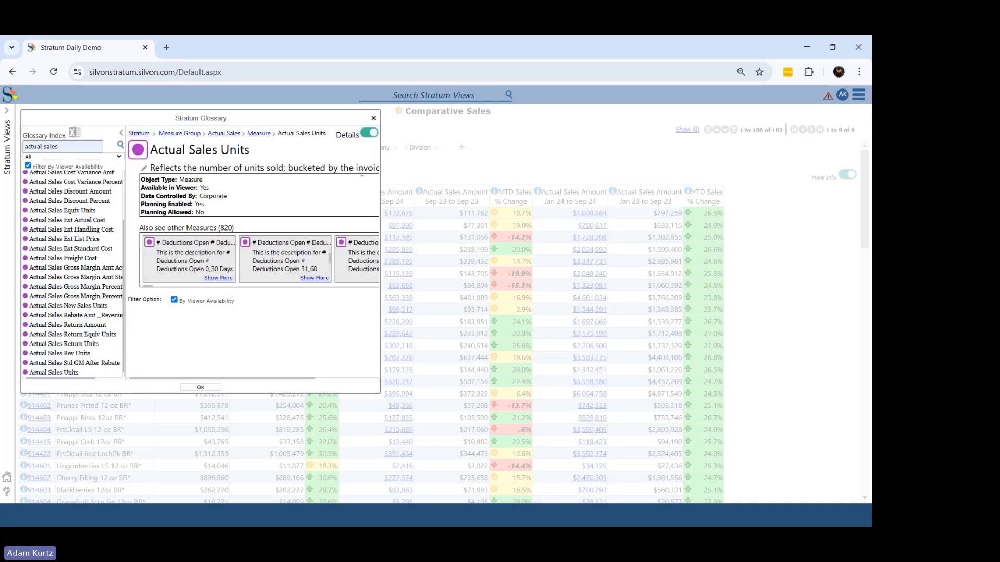
Try adding placeholder text to the Actual Sales Units description, and discard the edit without saving.
left_click(145, 170)
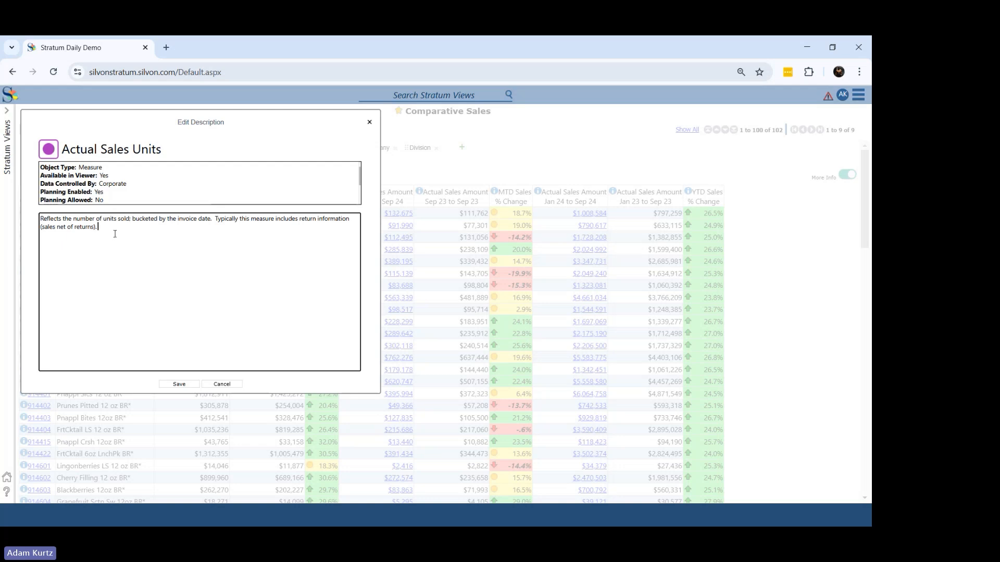
type("ronovrwrewpirepinfepijferjfe")
type("    ce cec c     ece ce")
type("  ecew")
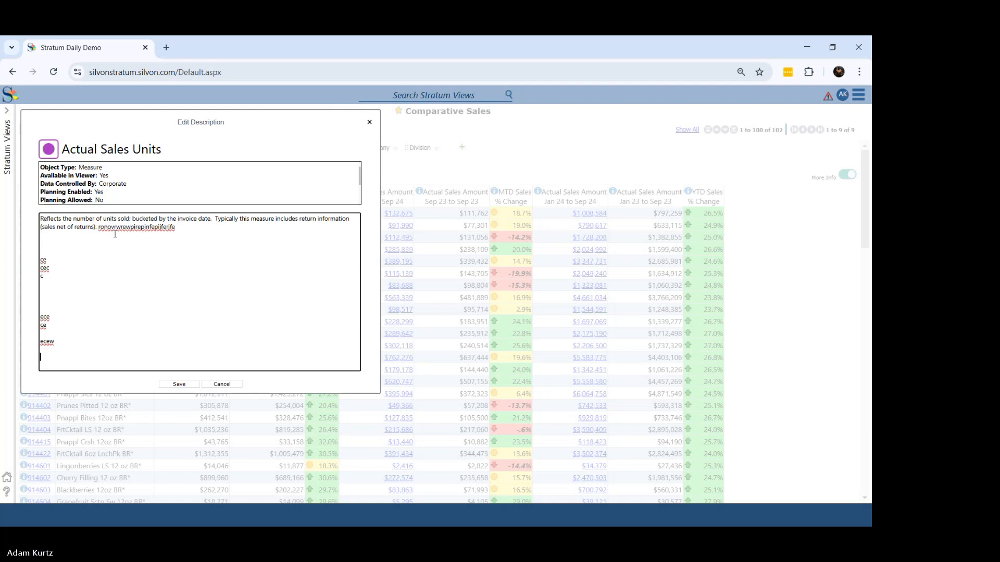
left_click(219, 384)
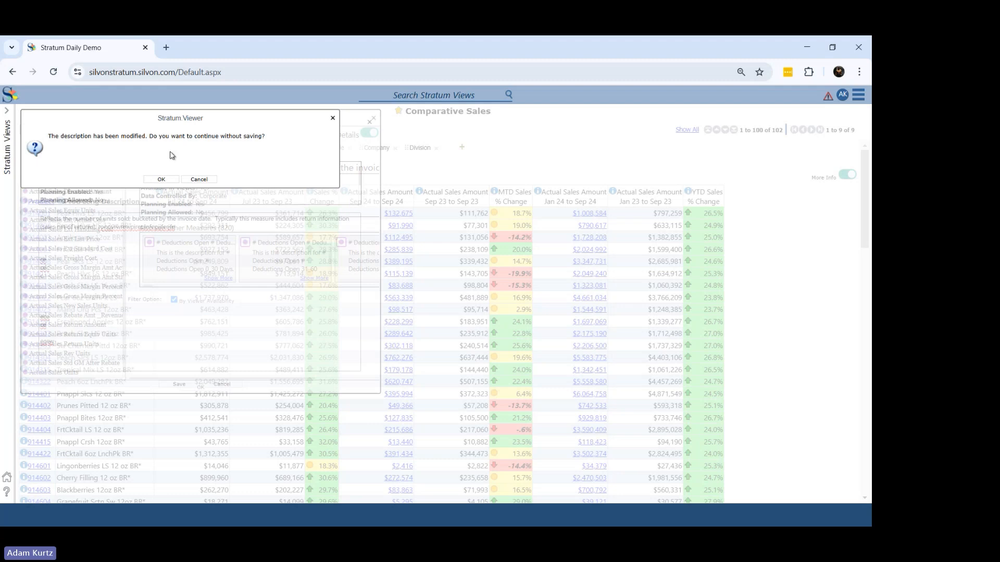
left_click(159, 180)
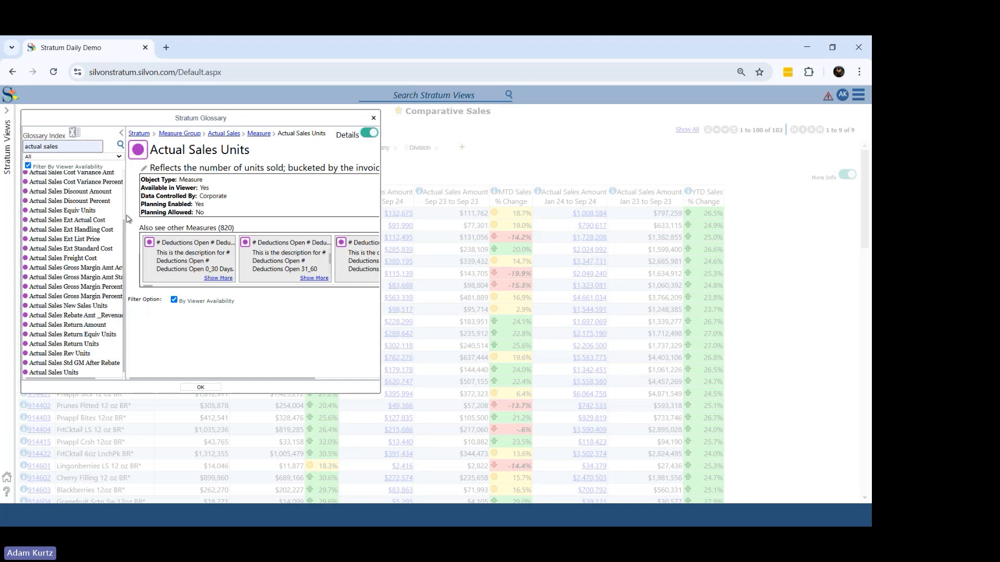
Search the glossary for "product brand" and open the Product Brand dimension entry.
left_click_drag(126, 226, 122, 250)
scroll(130, 218, "up", 1)
scroll(130, 219, "up", 1)
left_click_drag(86, 147, 4, 159)
type("product b")
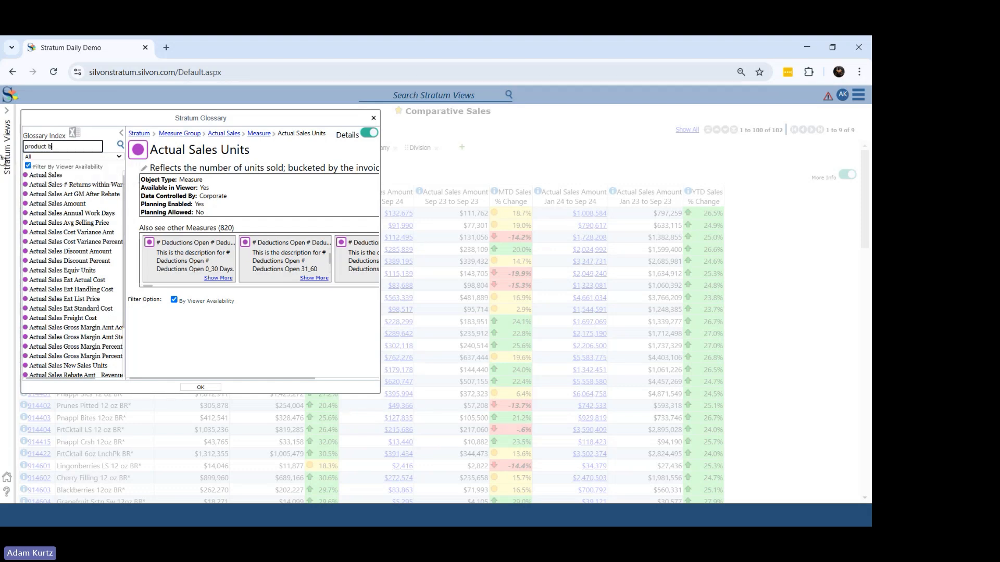
type("rand")
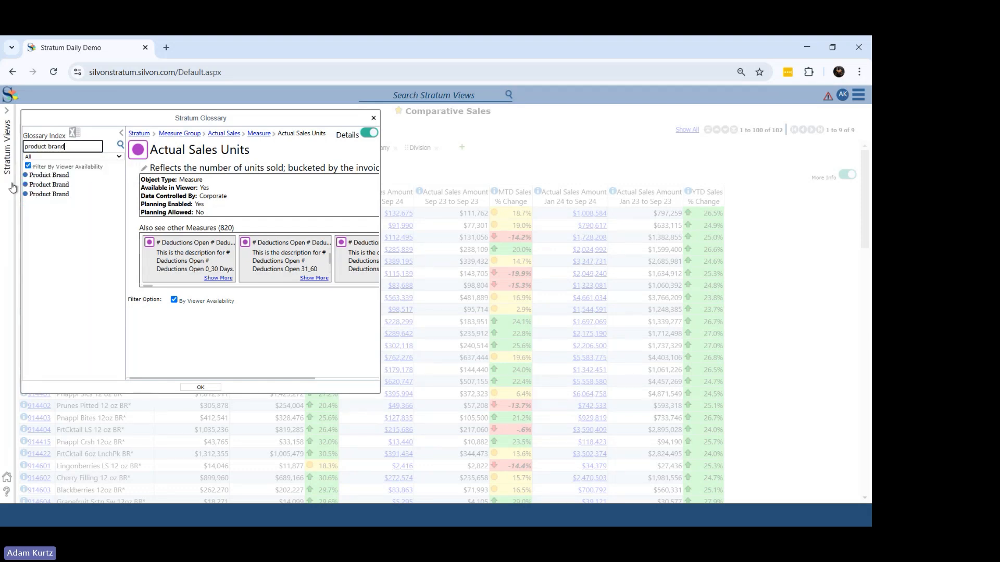
left_click(47, 177)
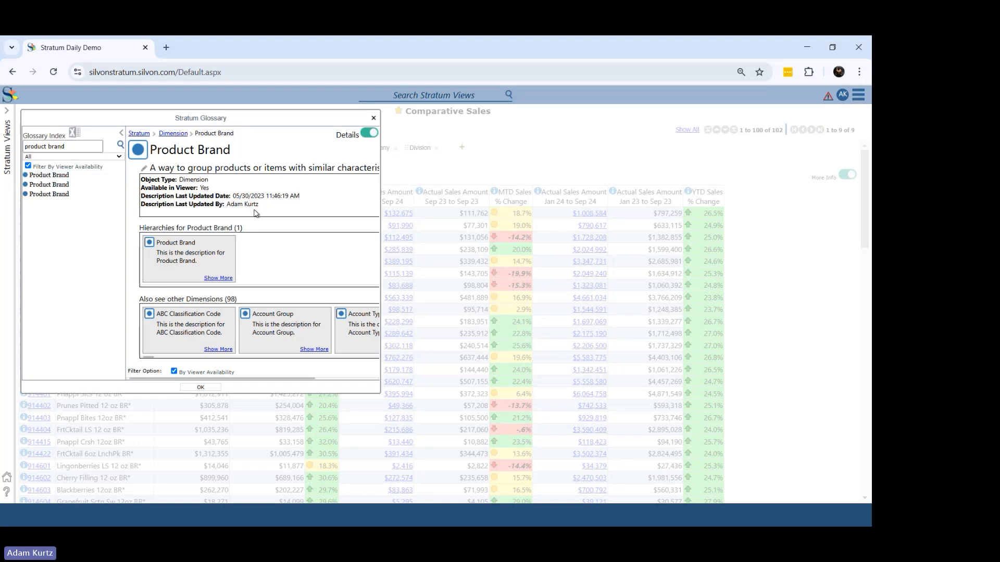
Examine when and by whom the Product Brand description was last updated, and close the glossary.
triple_click(228, 208)
left_click_drag(233, 195, 273, 195)
left_click(313, 201)
left_click(208, 393)
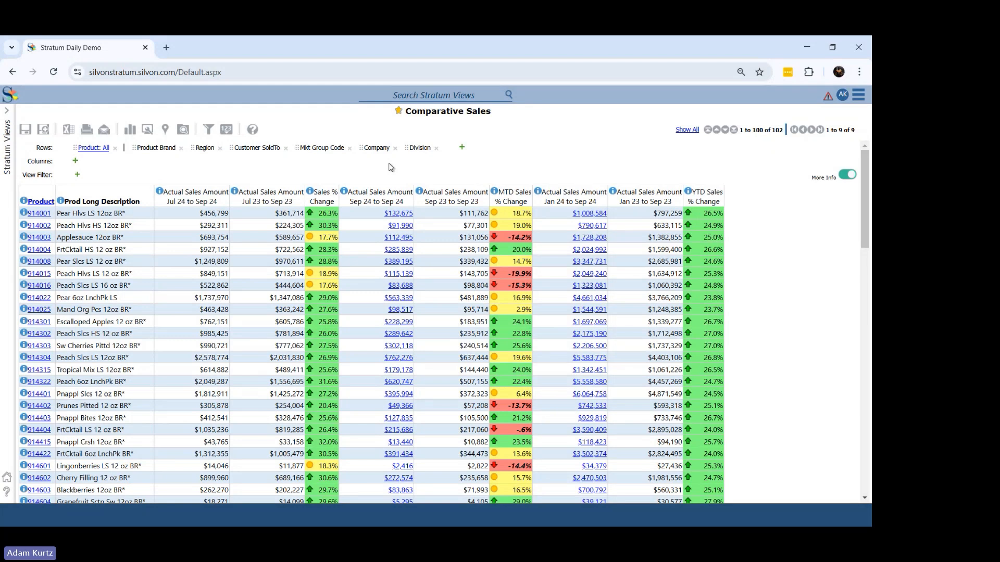
Turn off the More Info icons and add the Prod Current List Price attribute relationship to the Product rows.
left_click(844, 176)
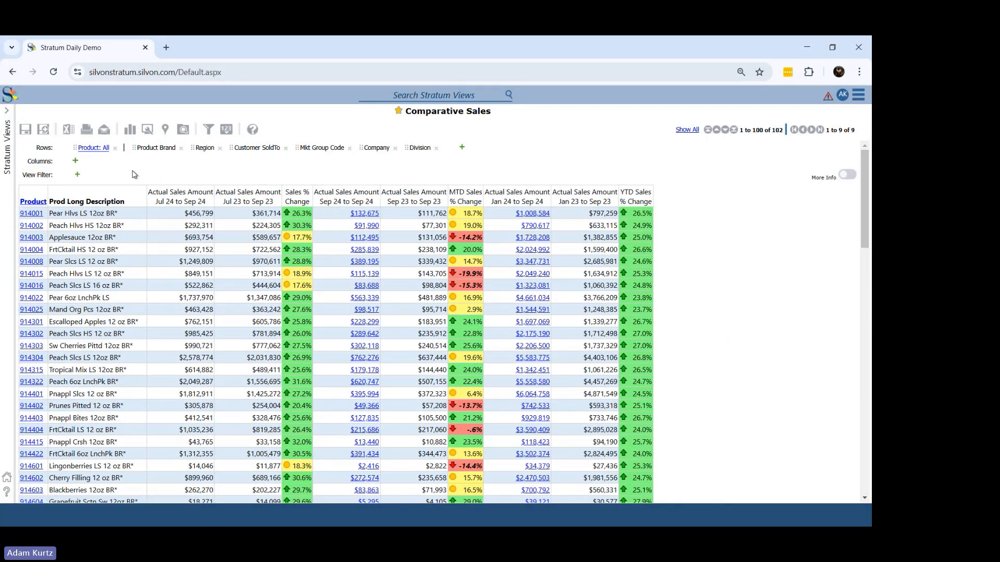
right_click(134, 206)
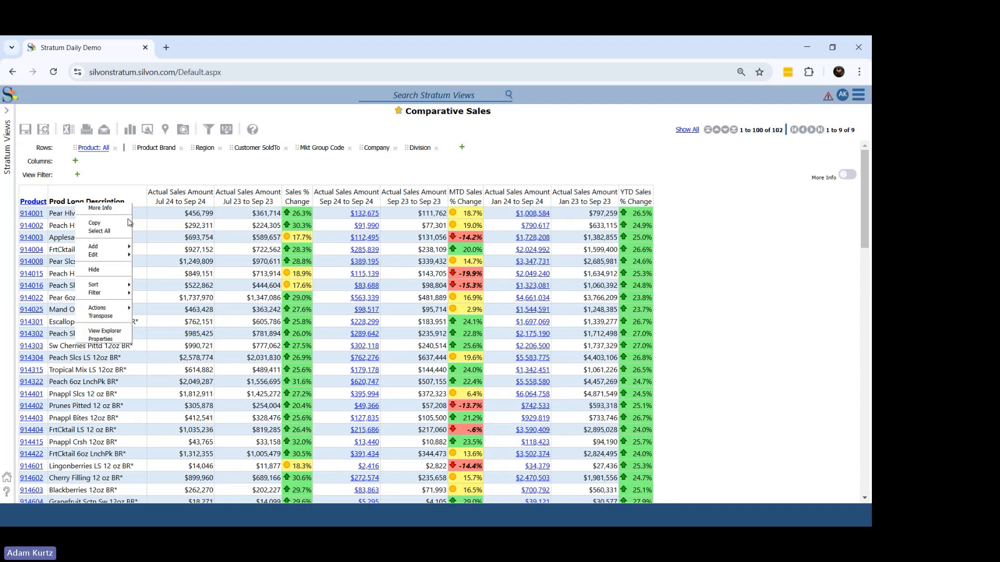
mouse_move(125, 249)
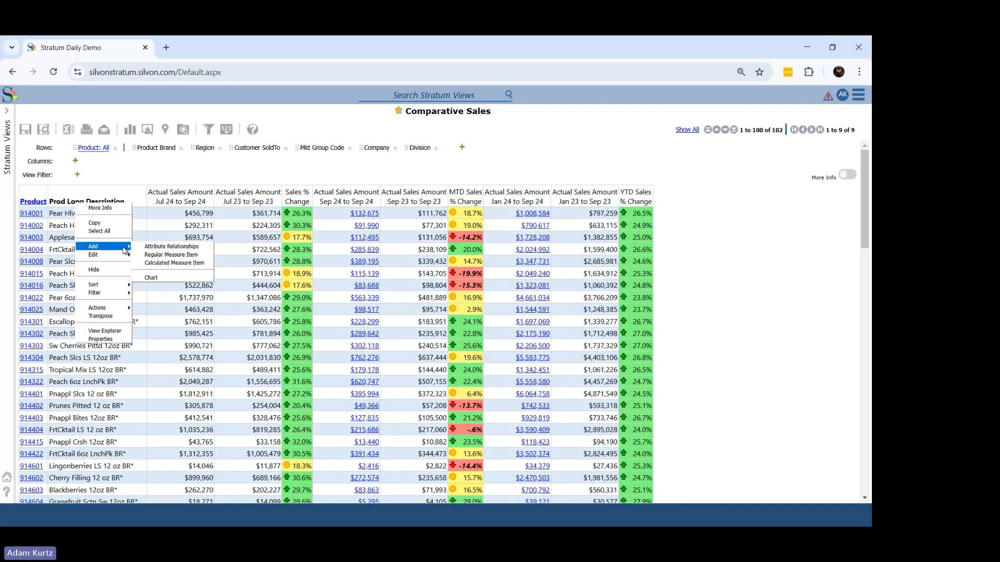
left_click(155, 248)
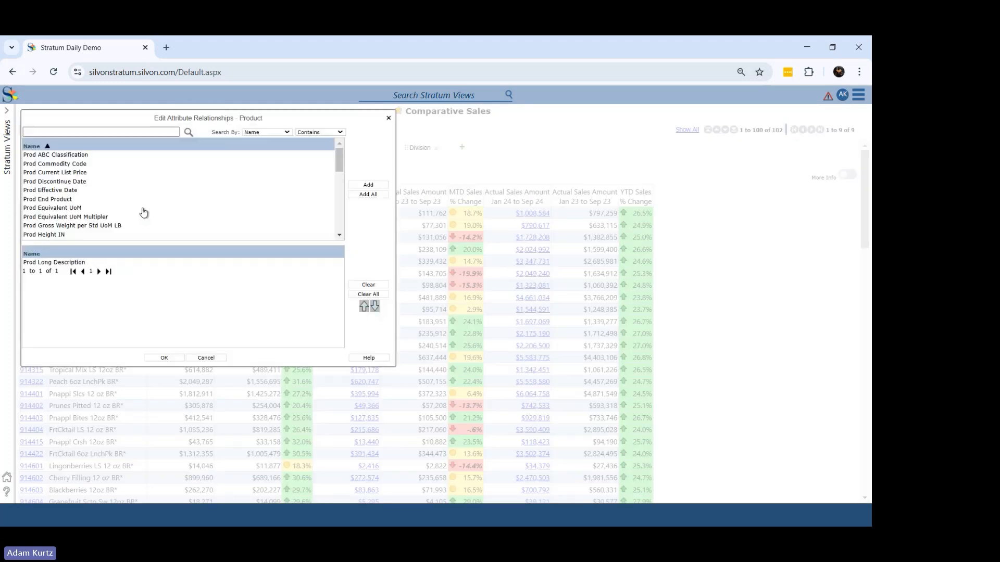
left_click(96, 174)
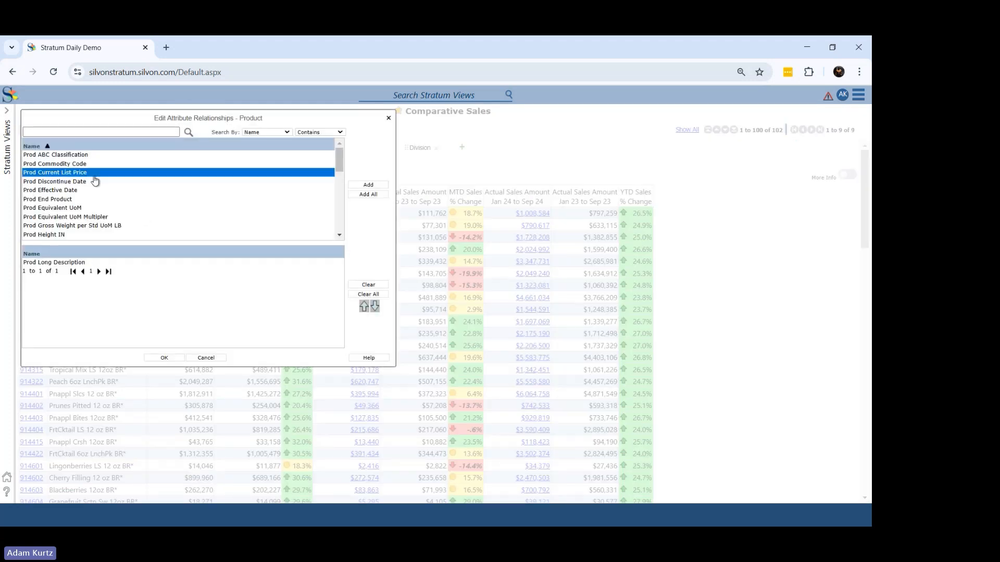
left_click(163, 358)
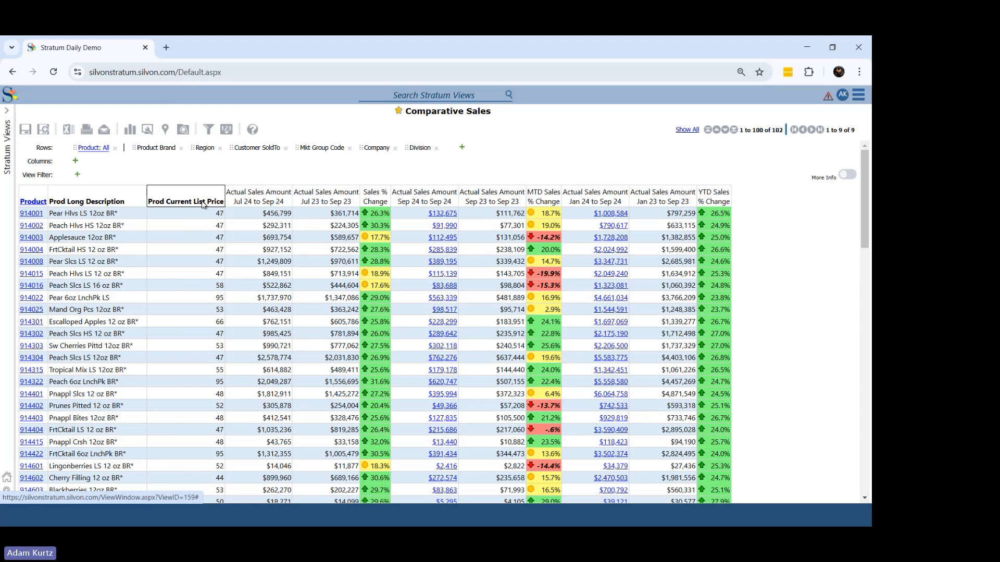
Examine the data type options in the Prod Current List Price properties and close them without changes.
left_click(203, 205)
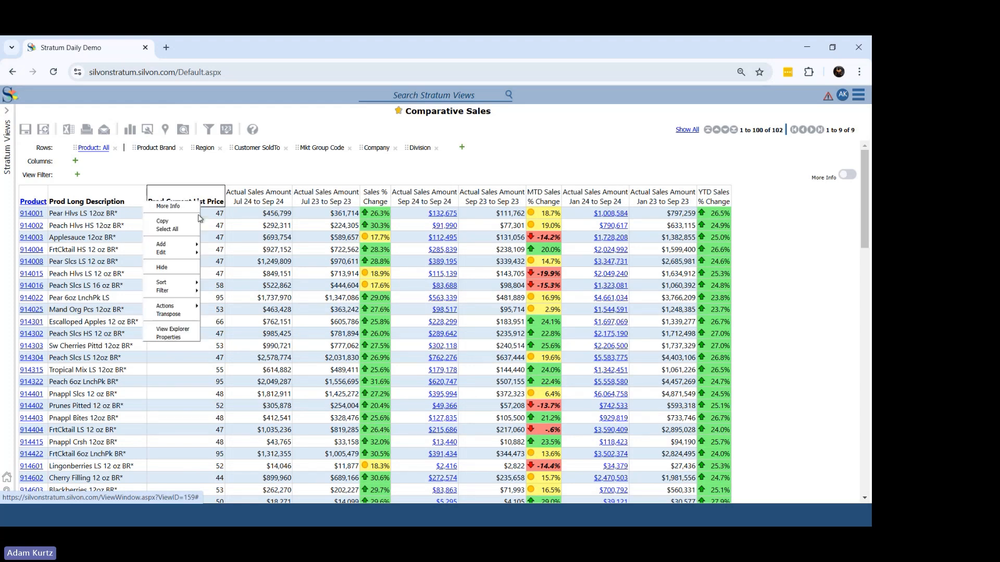
left_click(181, 338)
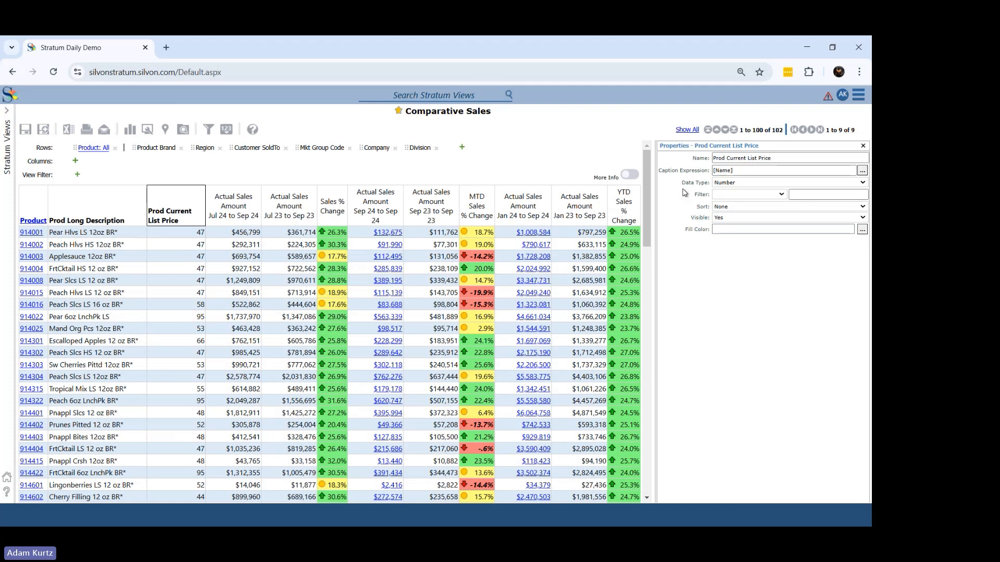
left_click(741, 184)
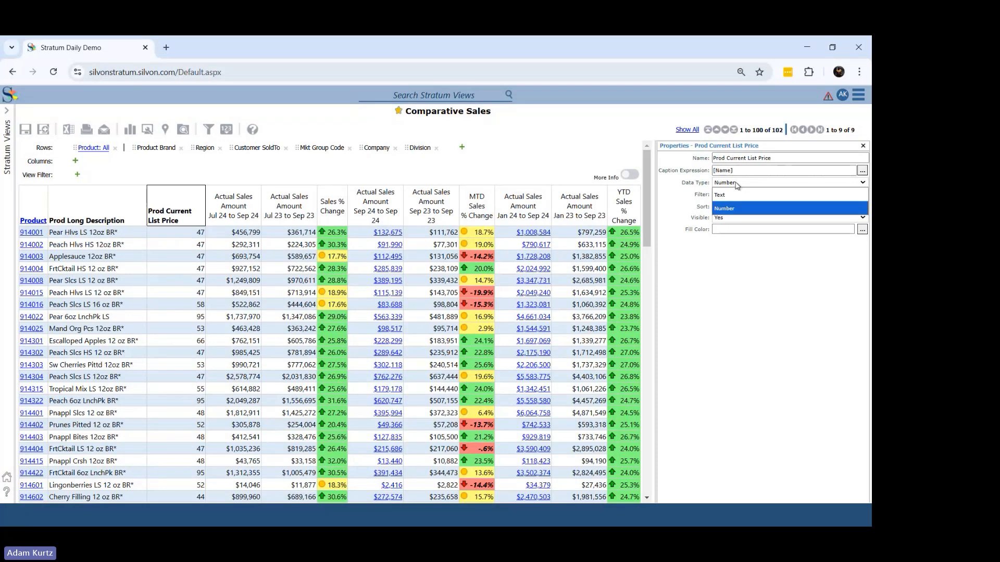
left_click(672, 206)
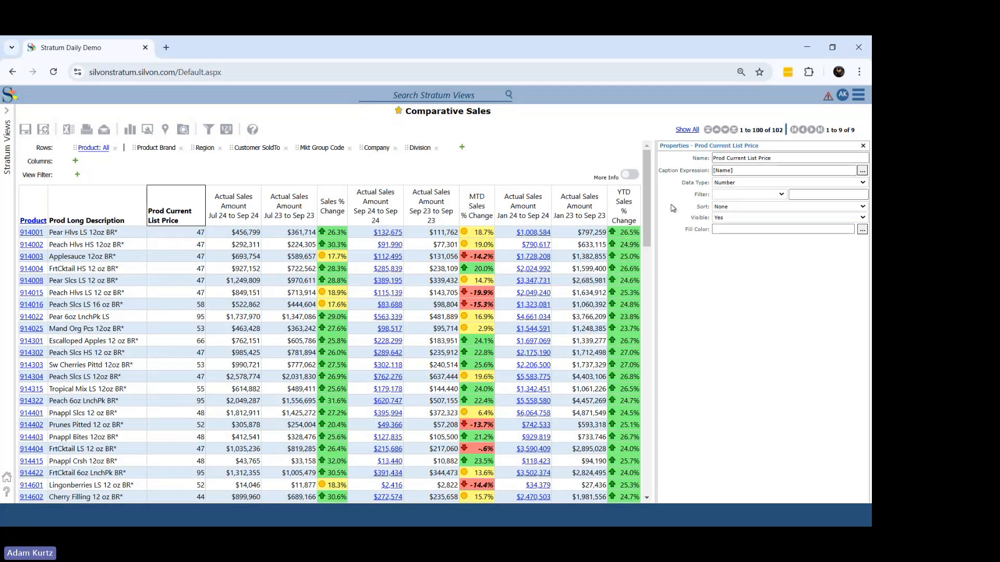
left_click(864, 147)
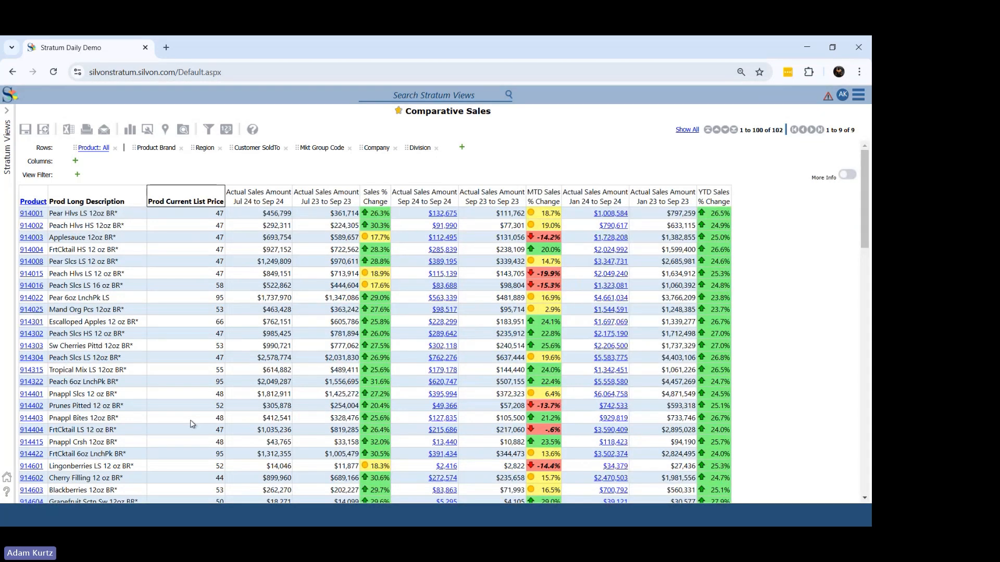
Sort the view by Prod Current List Price in descending order.
right_click(205, 205)
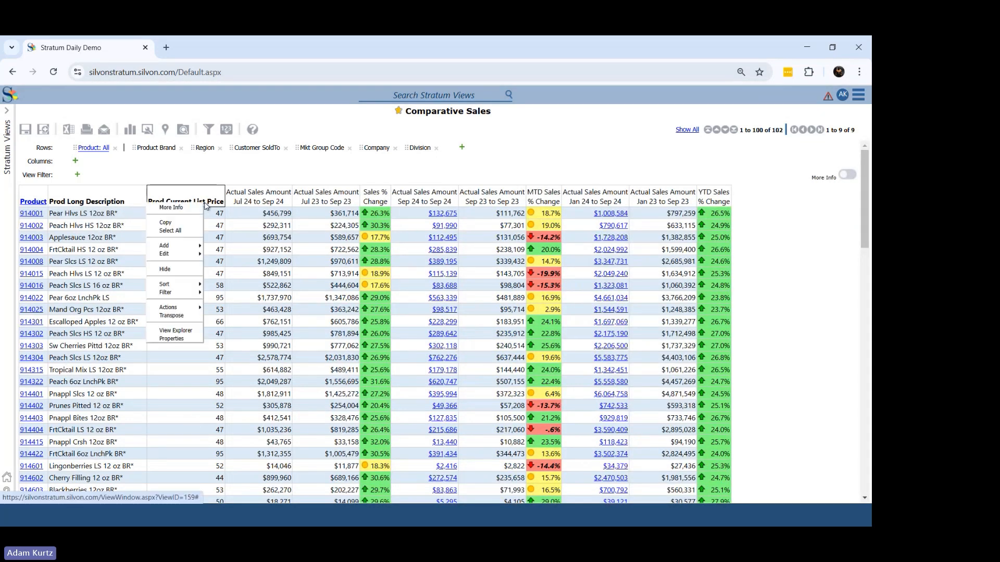
mouse_move(190, 285)
left_click(221, 294)
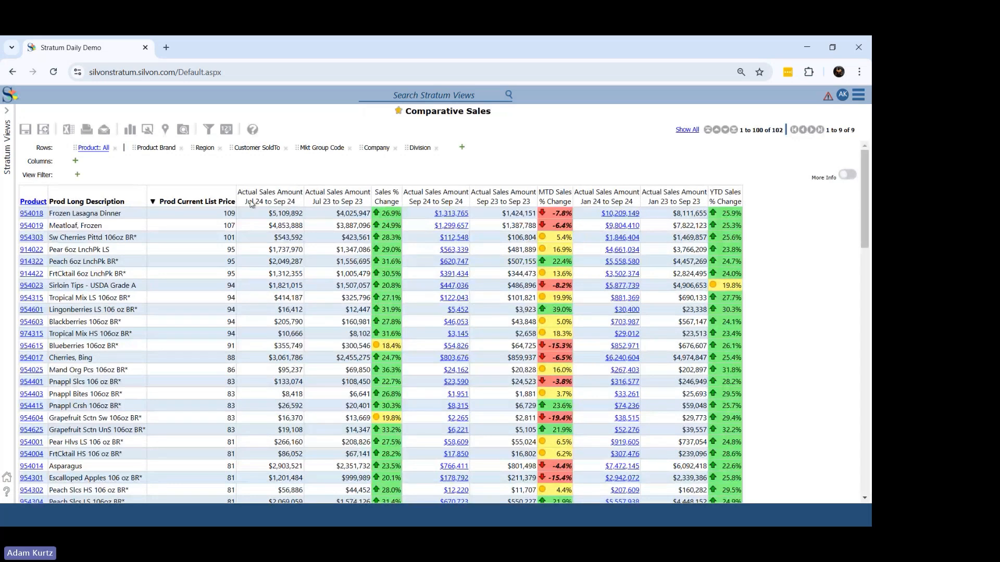
Set the data type of Prod Current List Price to Text and apply the change.
right_click(219, 201)
left_click(192, 334)
left_click(728, 183)
left_click(729, 195)
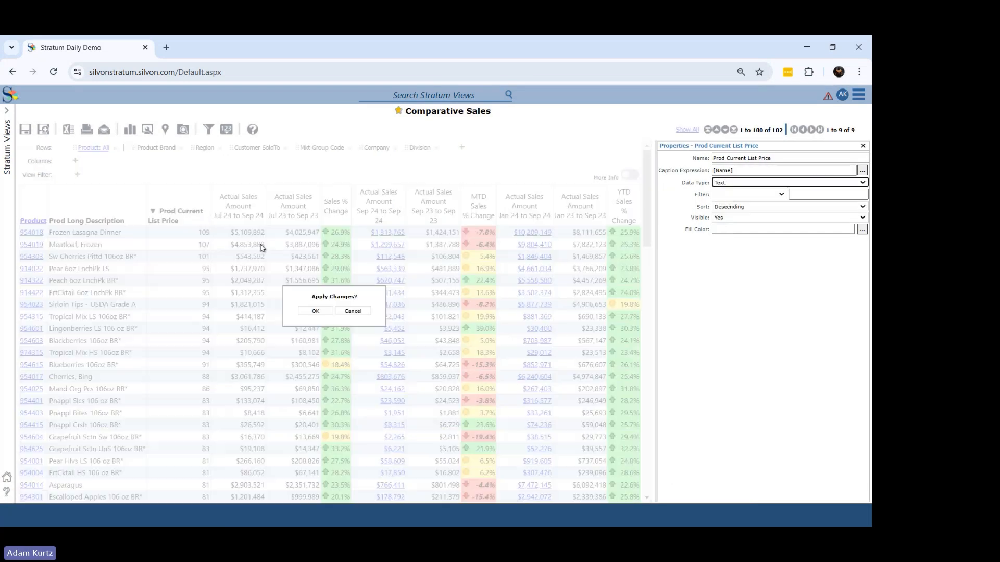
left_click(305, 309)
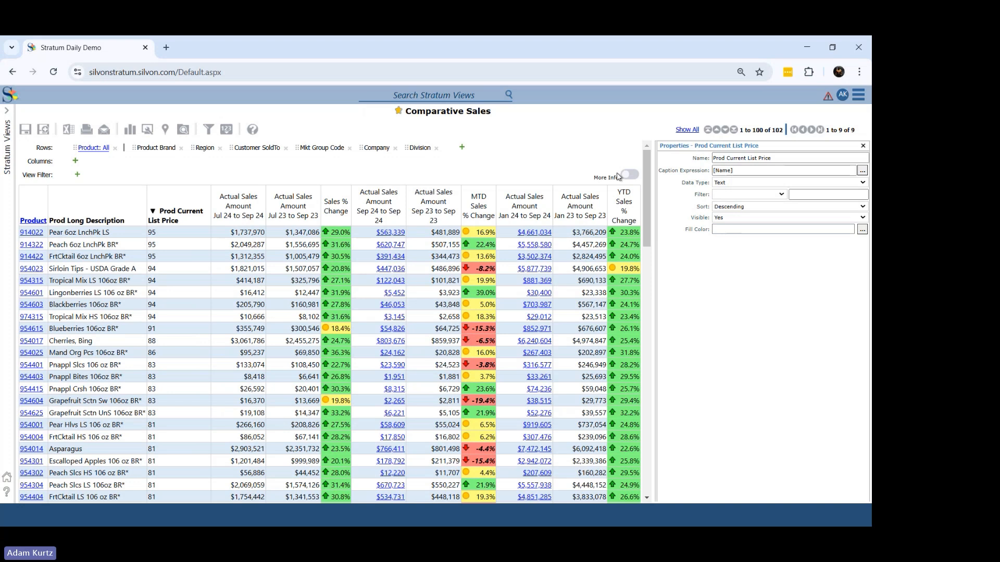
Switch the Prod Current List Price data type back to Number and apply the change.
left_click(729, 182)
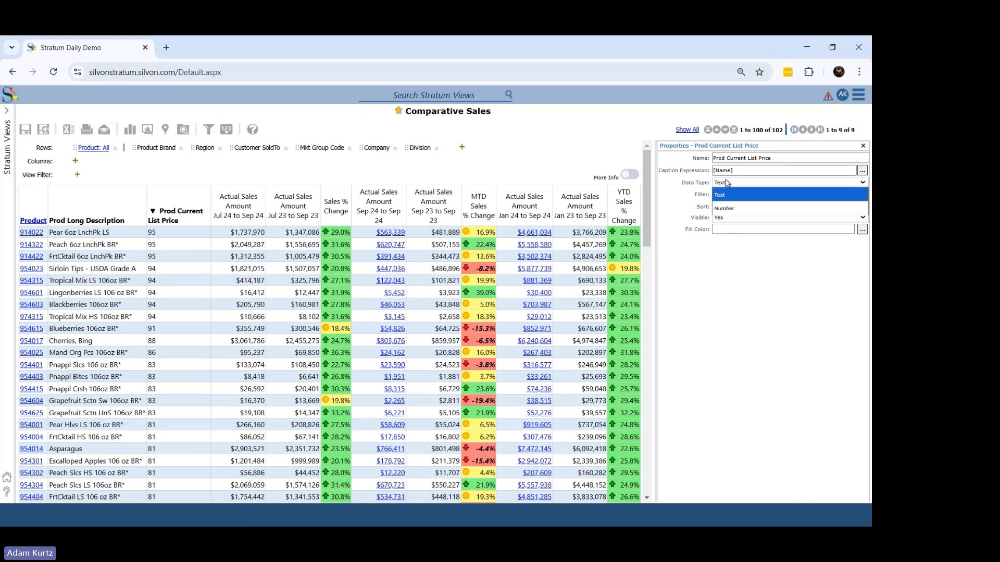
left_click(729, 207)
left_click(318, 312)
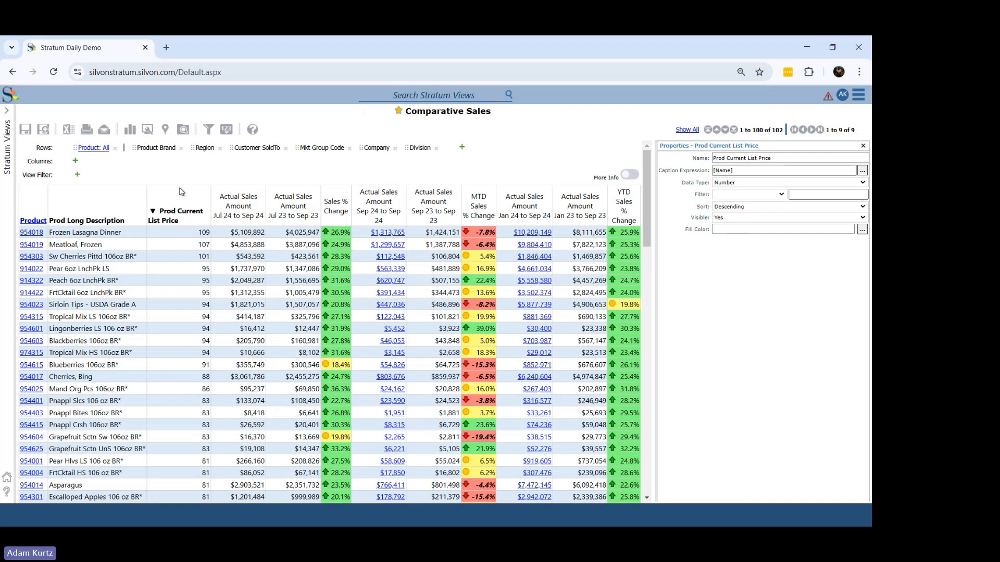
Filter the products to those with a Prod Current List Price greater than 100.
right_click(171, 217)
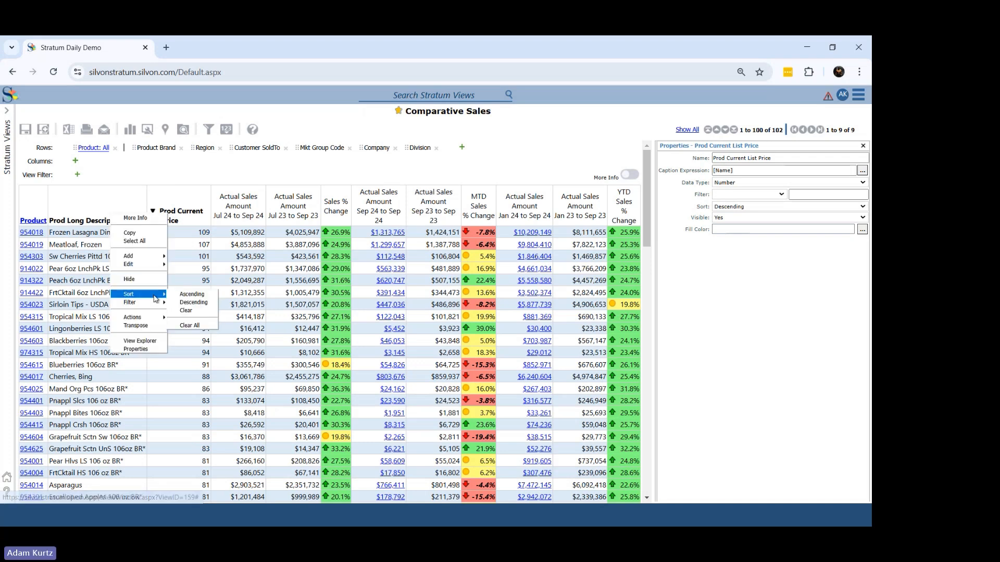
left_click(174, 307)
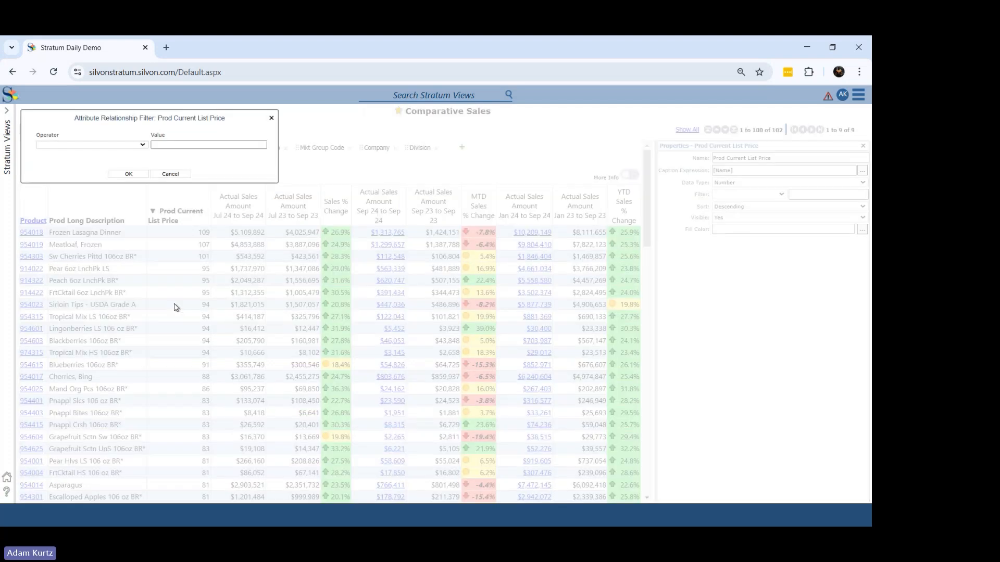
left_click(117, 145)
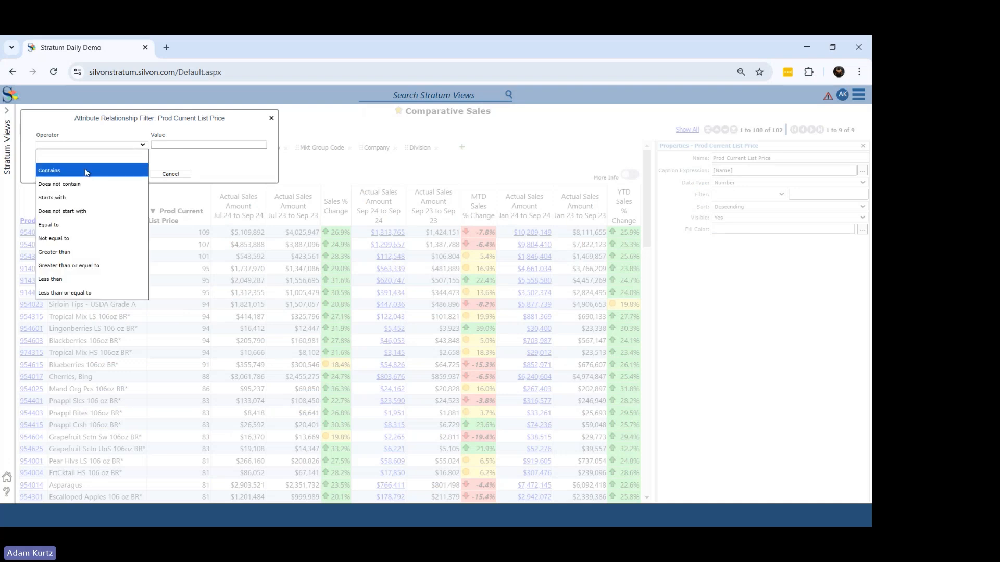
left_click(89, 252)
key("Tab")
type("100")
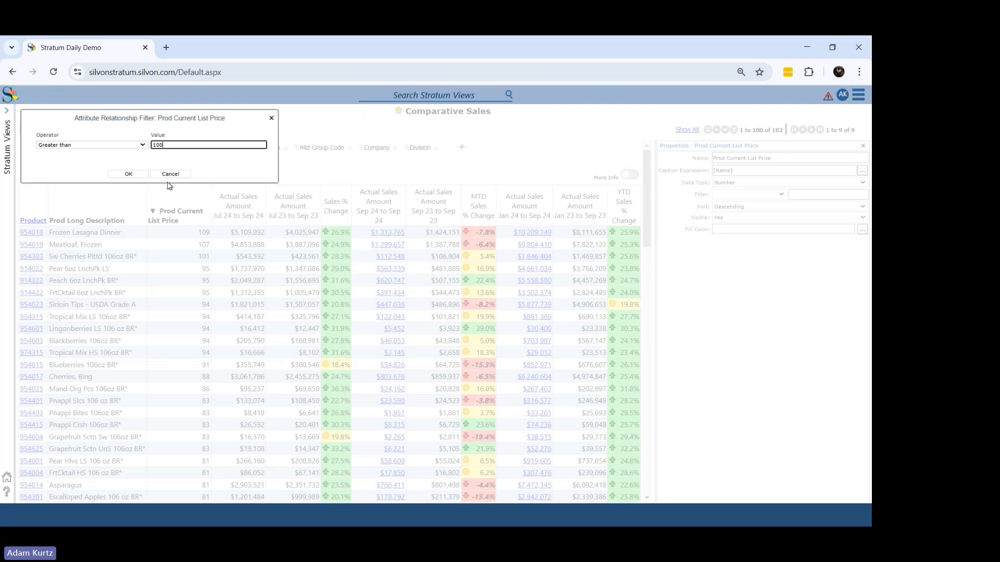
left_click(129, 175)
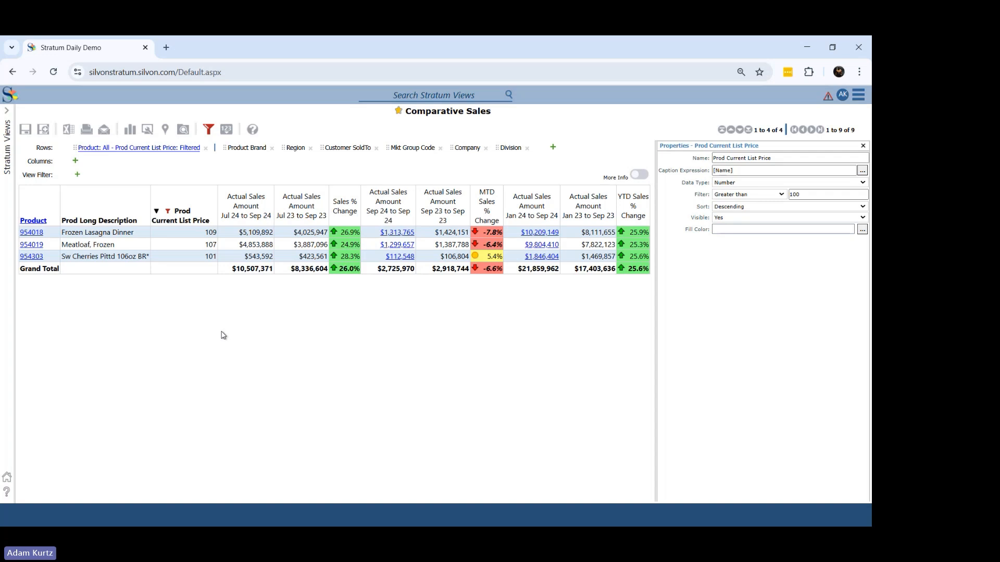
Clear the filter on Prod Current List Price.
right_click(162, 218)
mouse_move(140, 309)
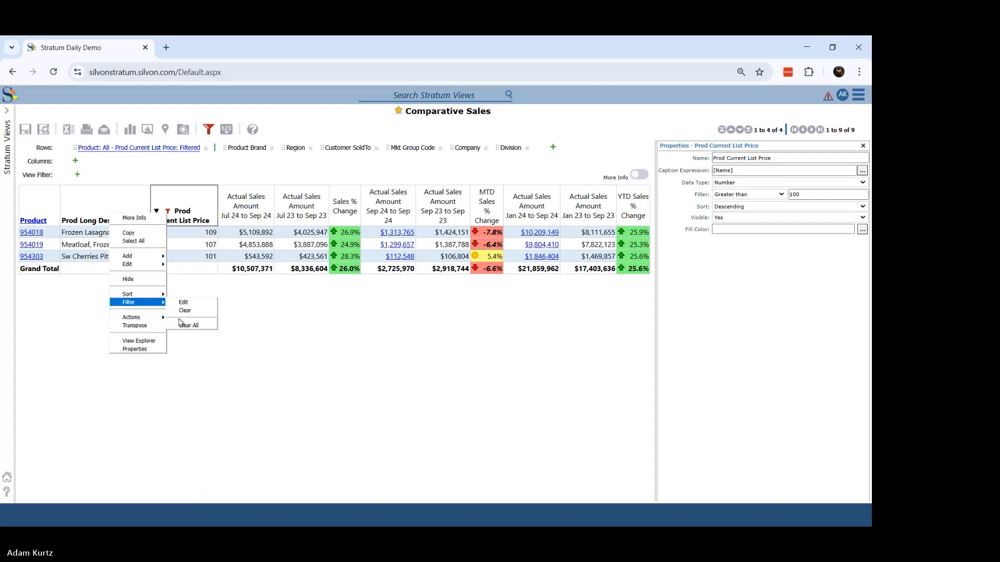
left_click(187, 311)
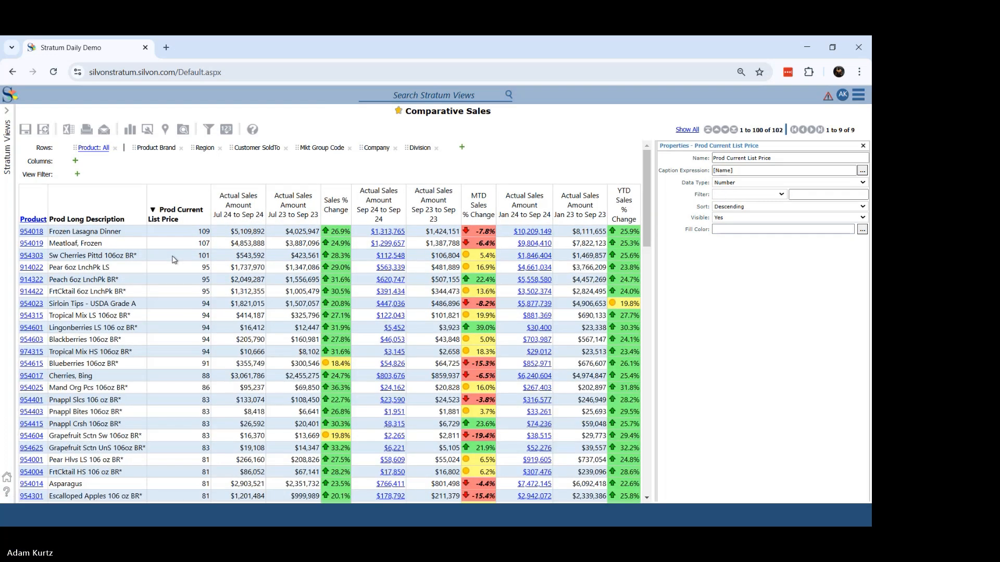
Filter the products to those whose Prod Long Description contains "peach".
right_click(97, 225)
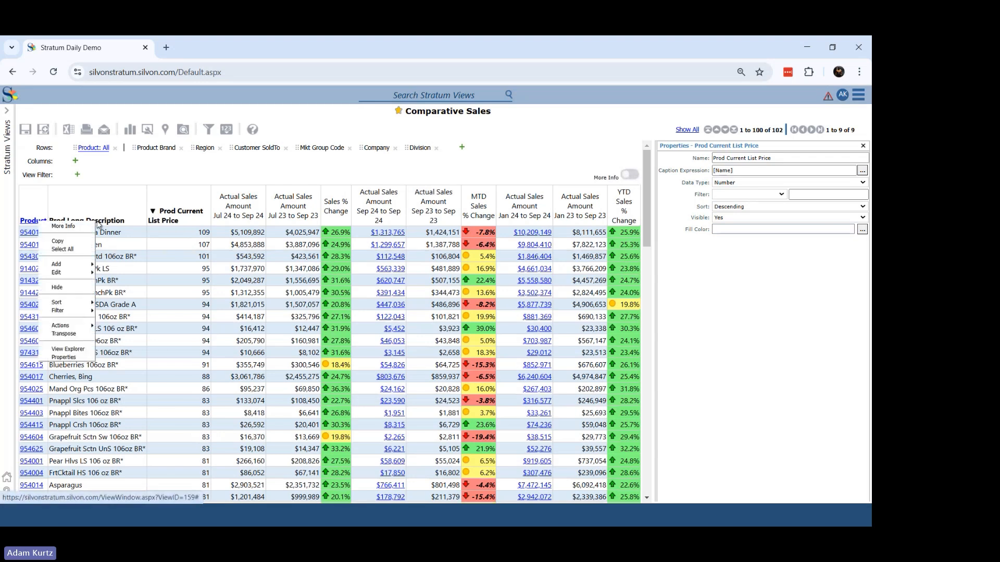
left_click(111, 311)
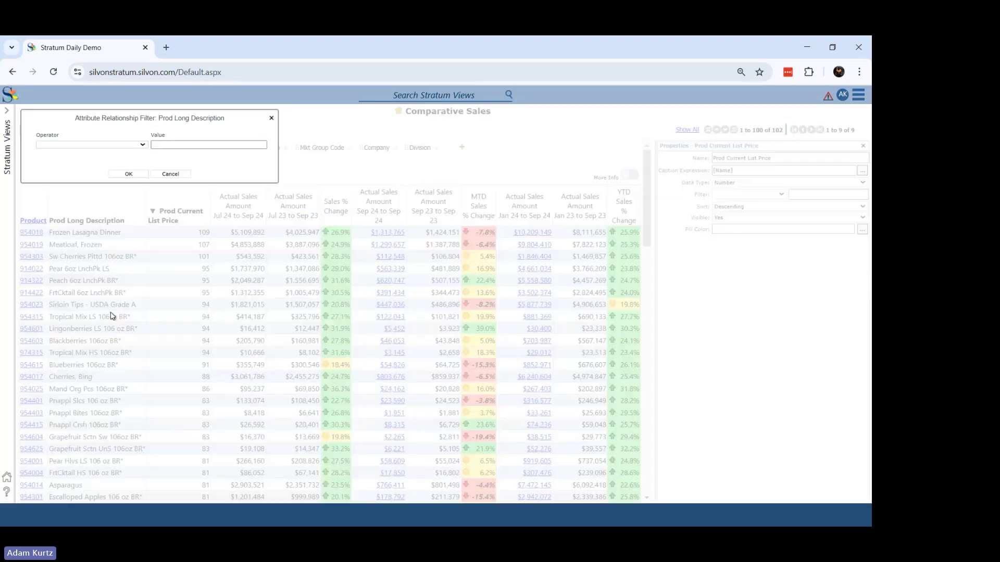
left_click(123, 146)
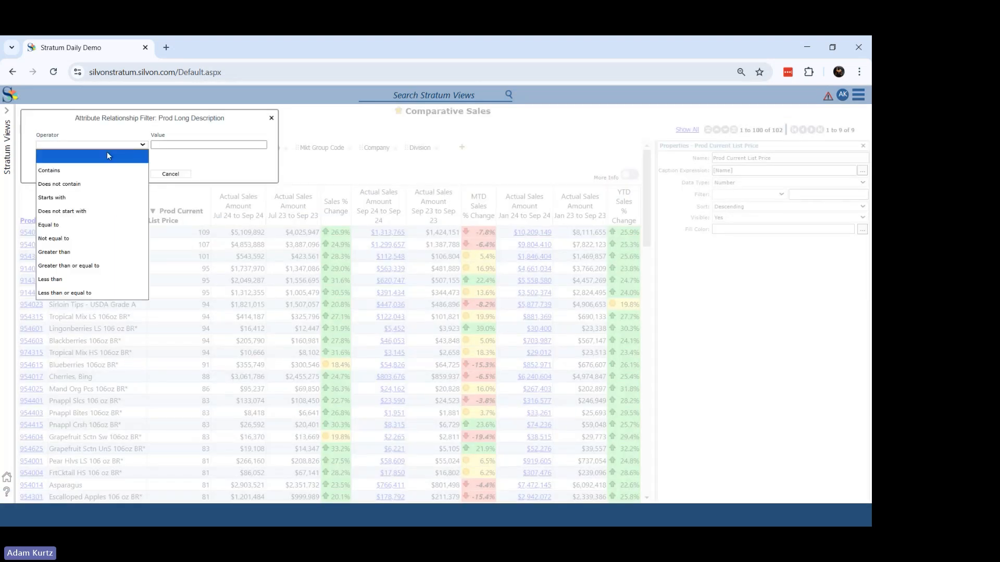
left_click(84, 171)
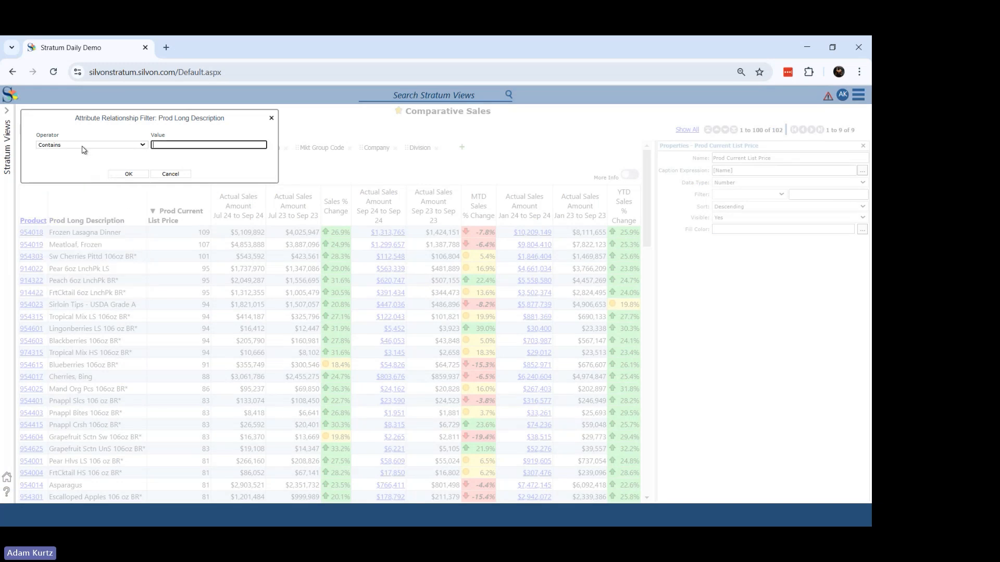
type("peach")
left_click(128, 174)
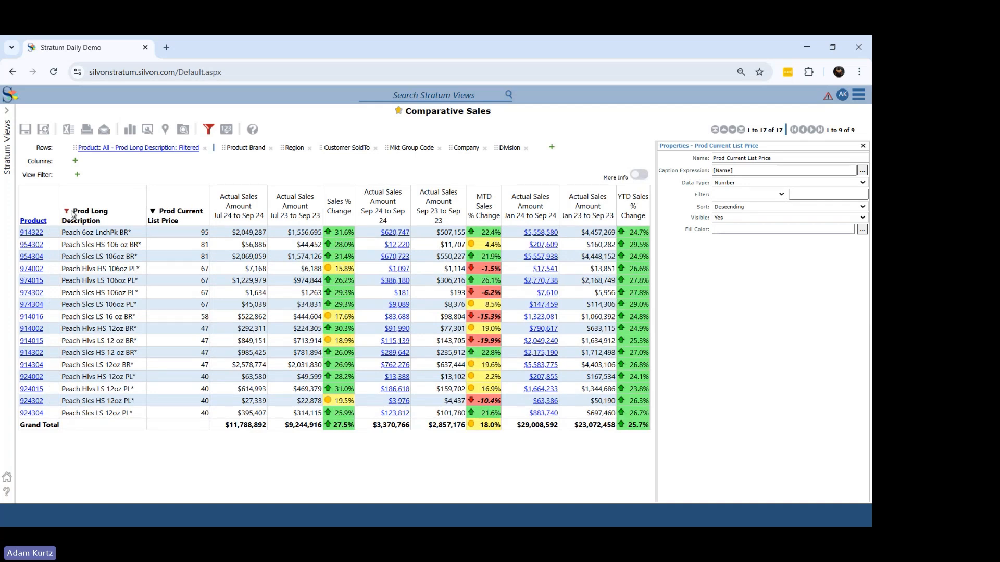
Review the level filters applied to the view and close the Filters window without changes.
mouse_move(66, 214)
left_click(208, 133)
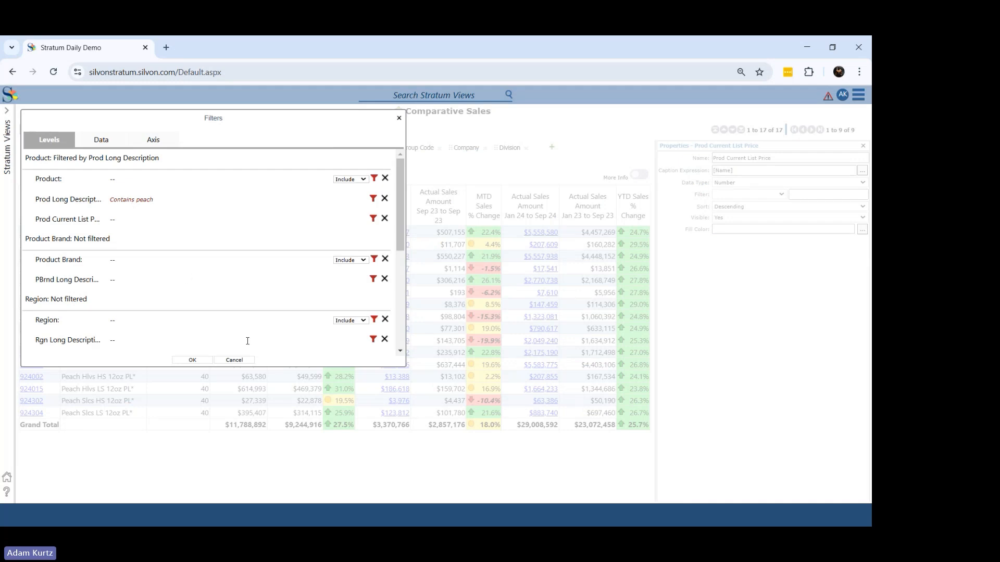
left_click(234, 359)
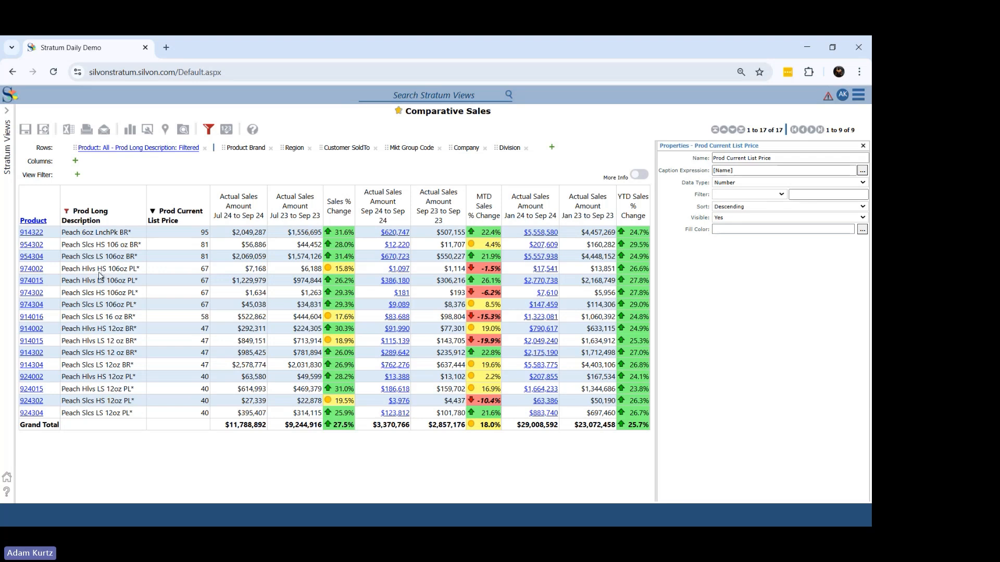
Clear the filter on Prod Long Description and close the Prod Current List Price properties.
right_click(69, 214)
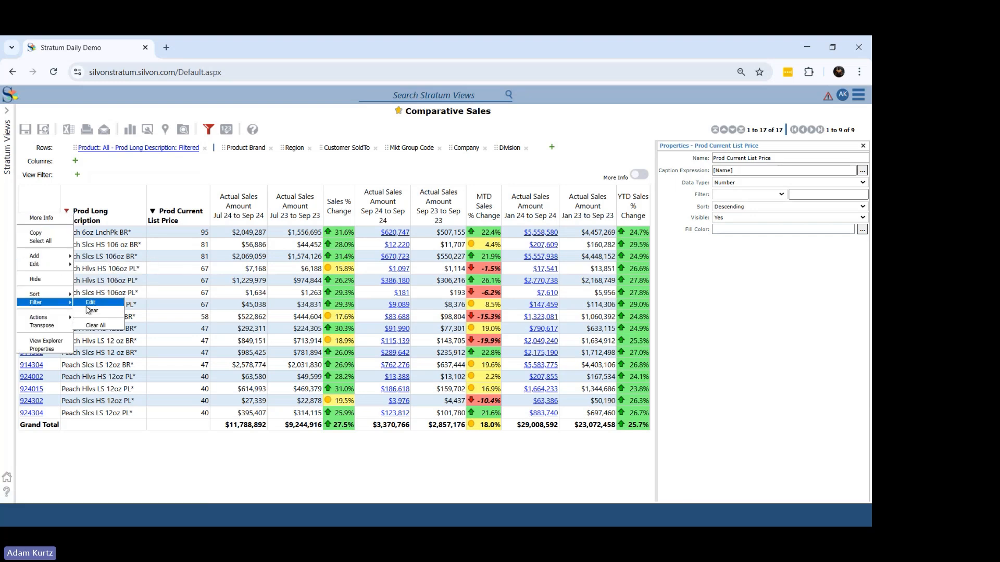
left_click(88, 311)
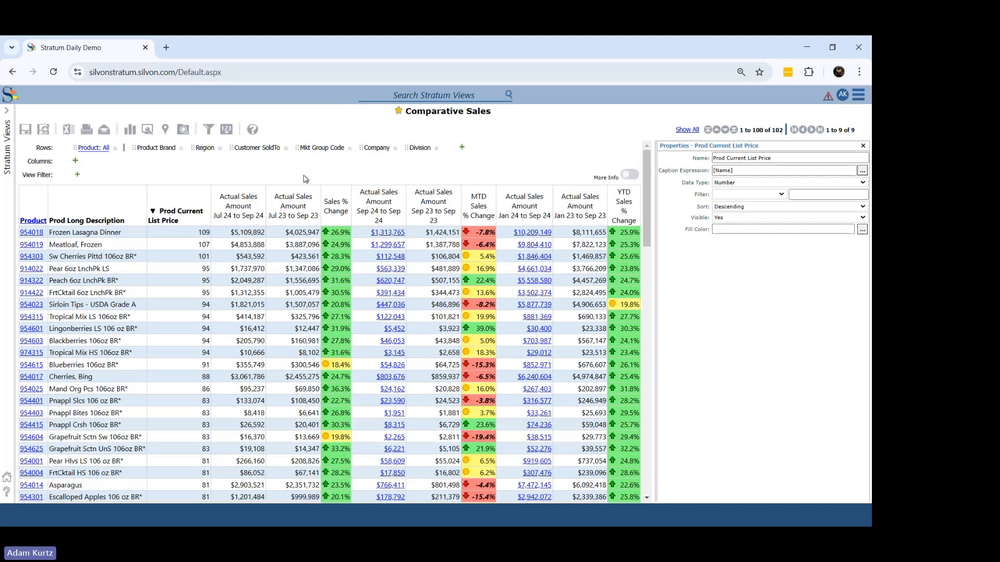
left_click(862, 147)
Open the management page for dimensions.
mouse_move(857, 99)
mouse_move(855, 168)
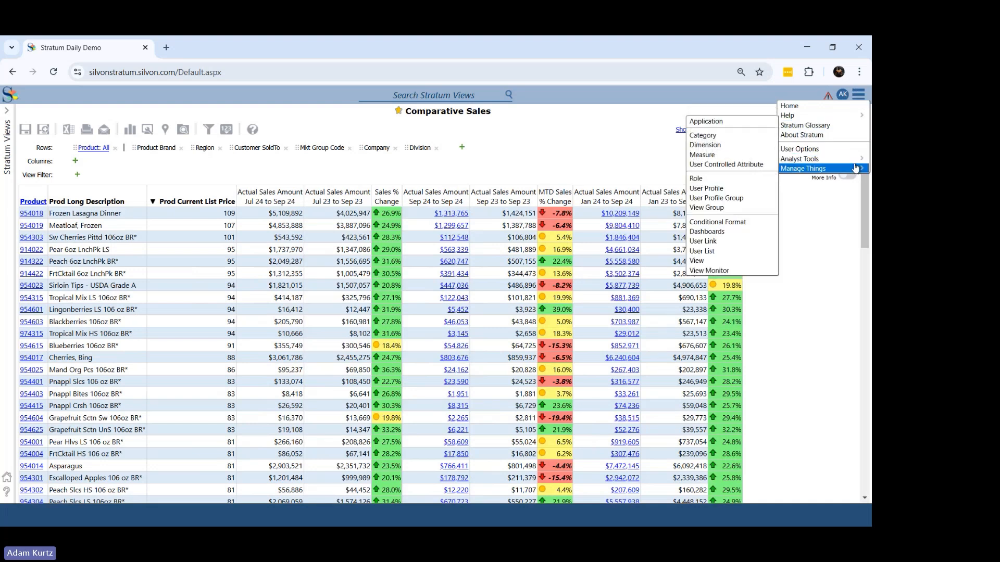
left_click(726, 148)
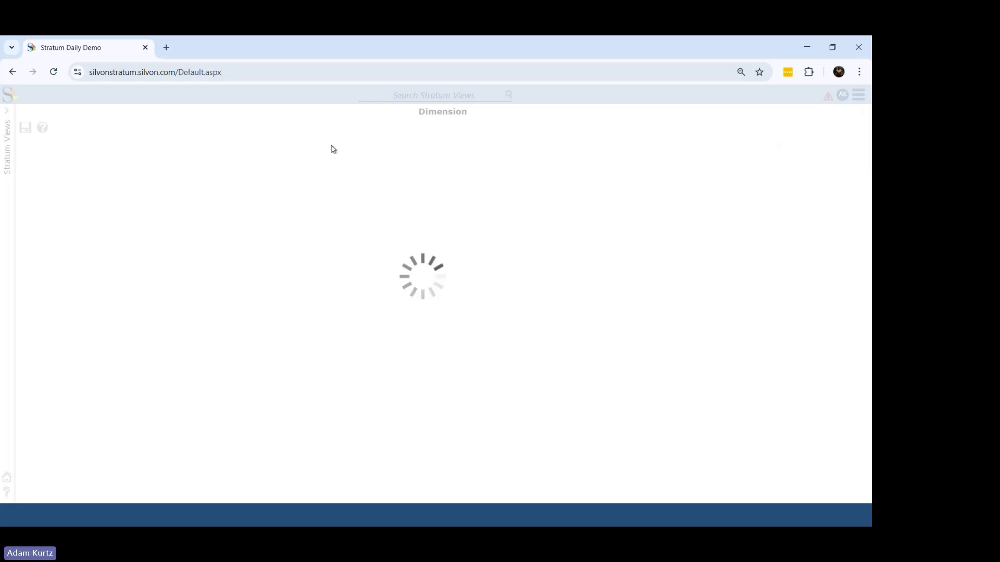
Examine the Product level's attributes on the Dimension page, including their data types and the Add To Views and Display Columns settings.
left_click_drag(864, 188, 864, 328)
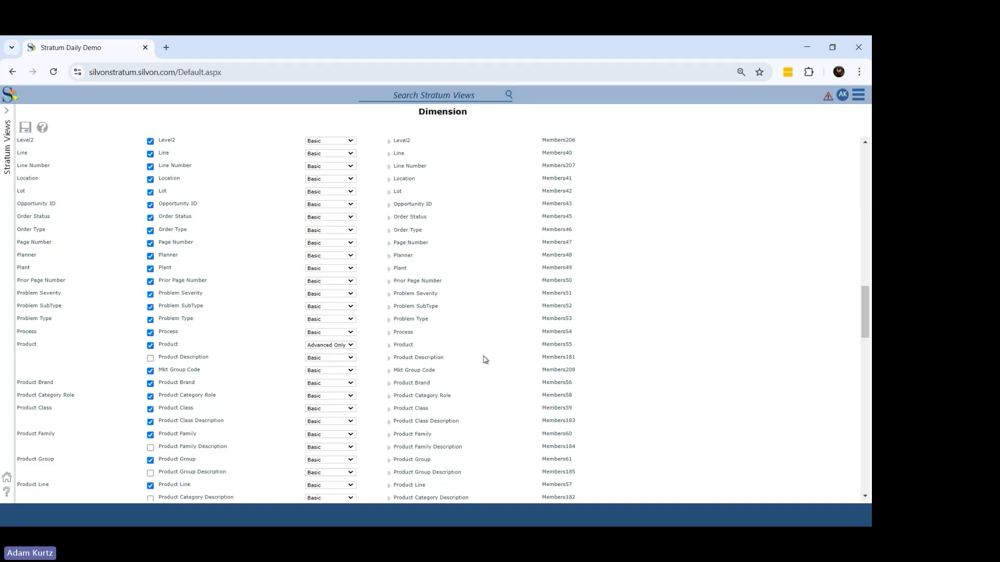
left_click(390, 346)
left_click_drag(867, 280, 870, 304)
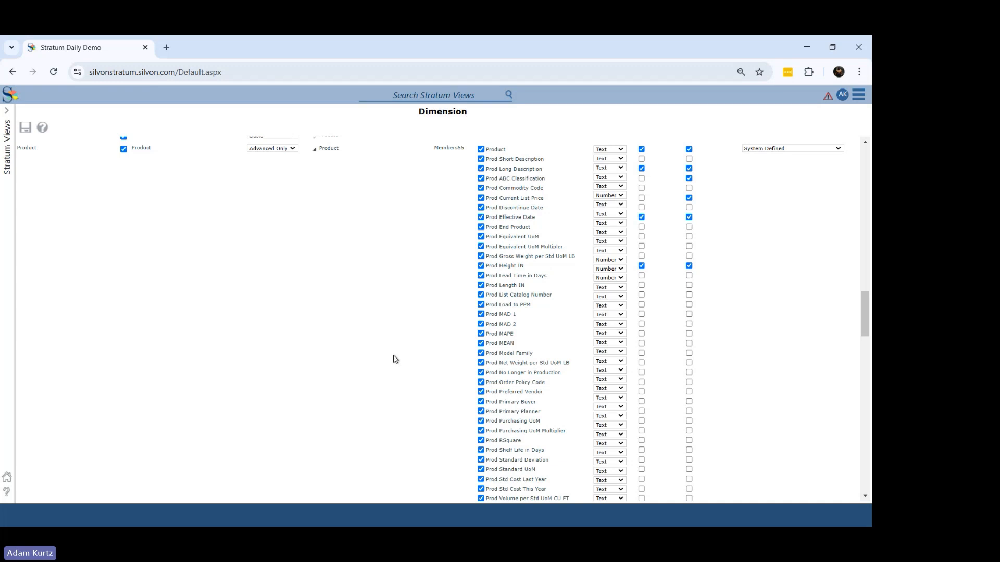
left_click_drag(865, 312, 864, 151)
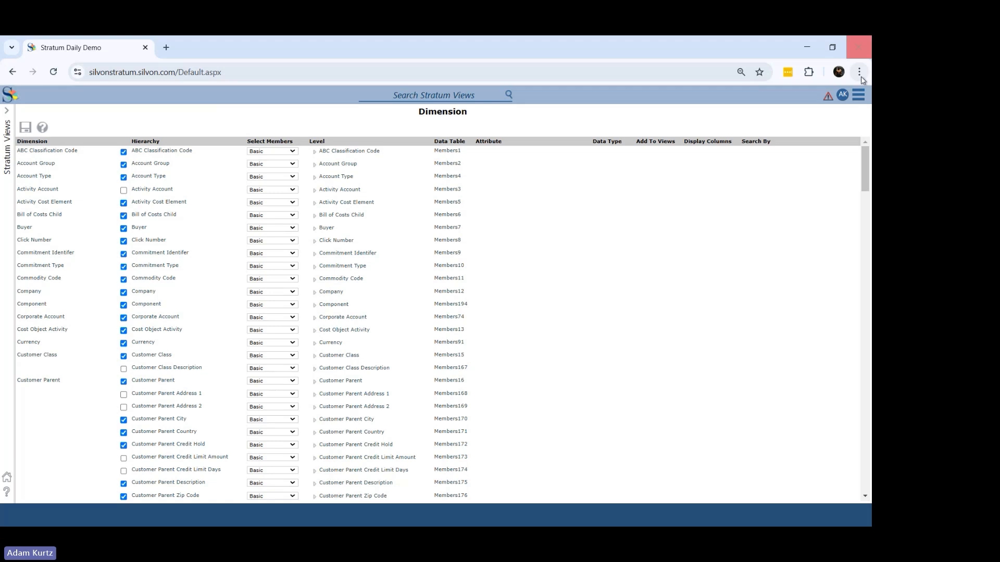
Leave the Dimension page for the home page and reopen the Comparative Sales view from the recent views.
left_click(858, 94)
left_click(854, 108)
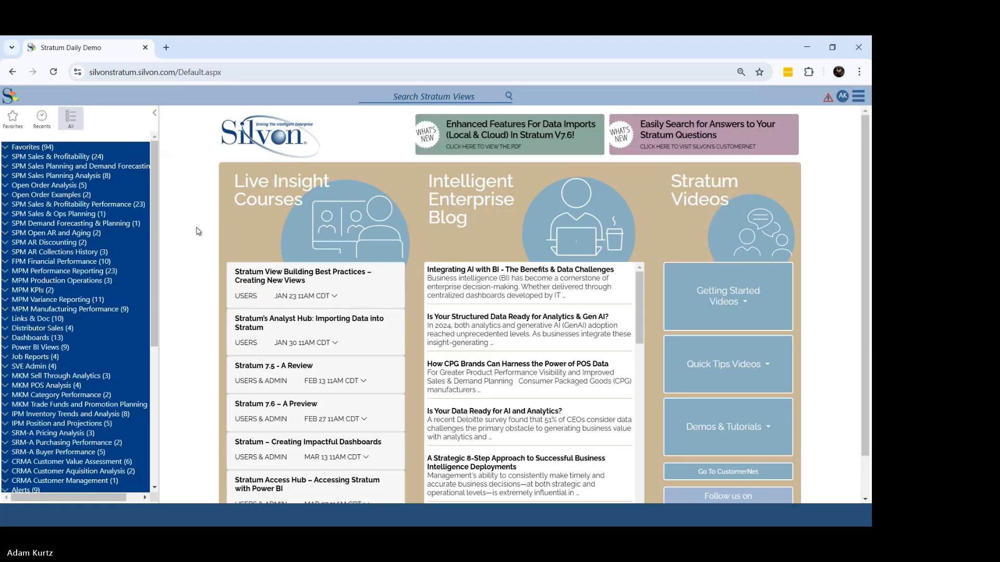
left_click(42, 118)
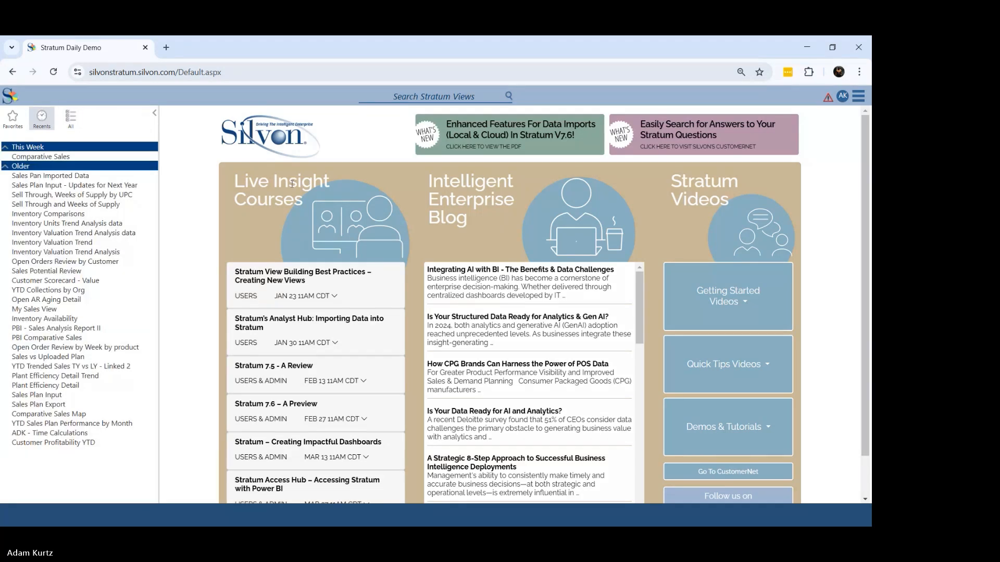
left_click(59, 156)
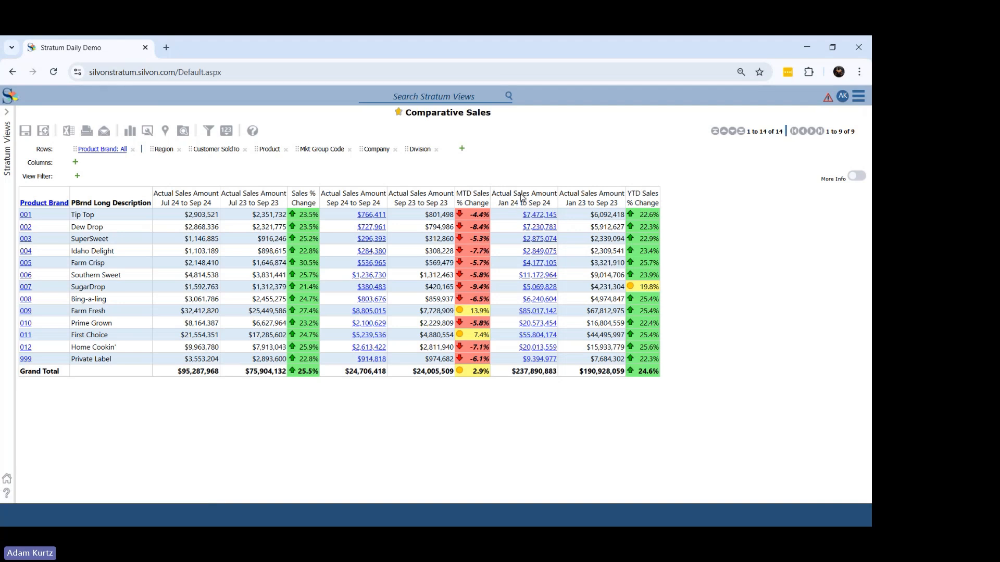
Sort the product brands in descending order by Actual Sales Amount Jan 24 to Sep 24.
right_click(437, 198)
mouse_move(467, 253)
mouse_move(469, 295)
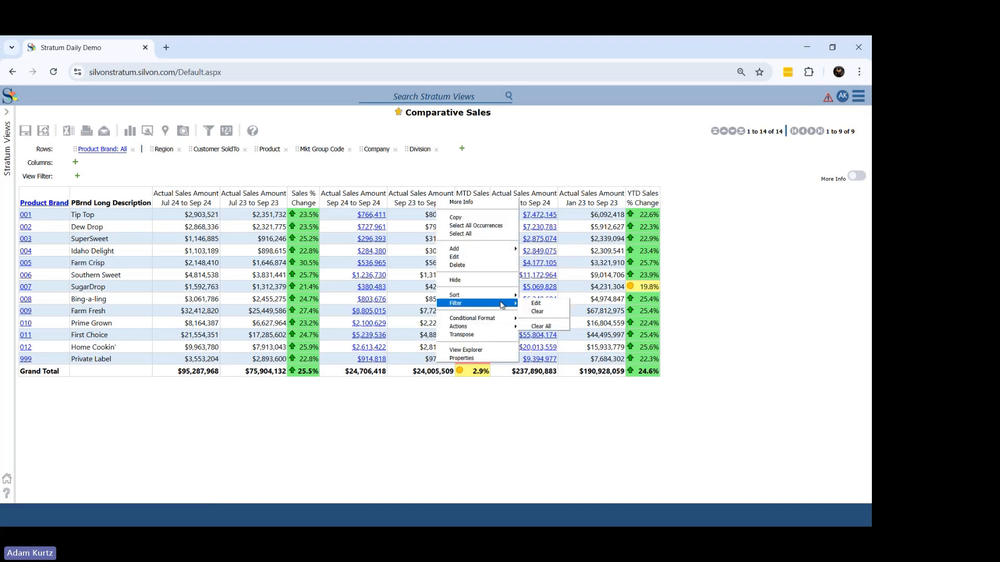
left_click(529, 304)
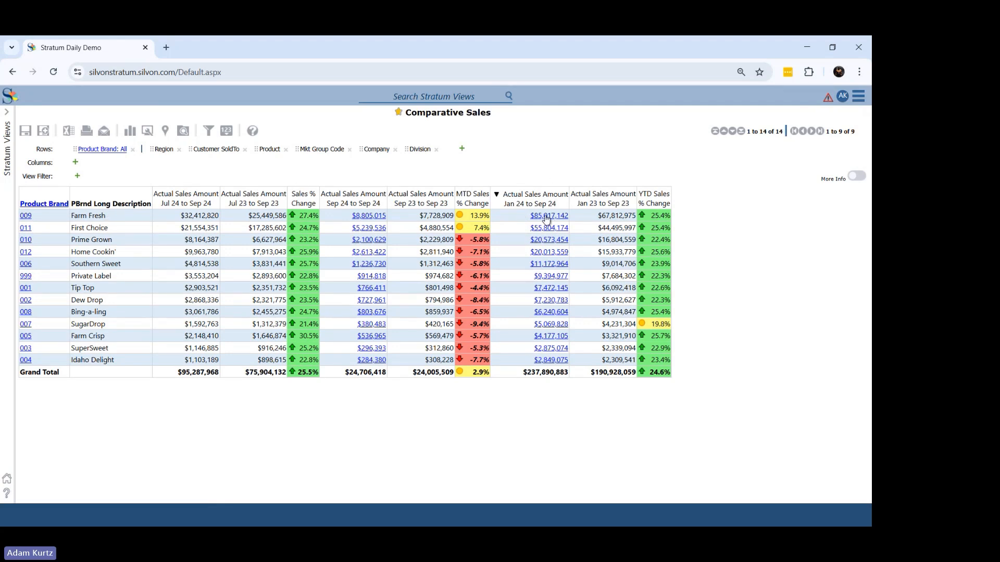
View the linked sales trend for Farm Fresh's Jan 24 to Sep 24 amount, and inspect that measure item's definition without changing it.
left_click(545, 216)
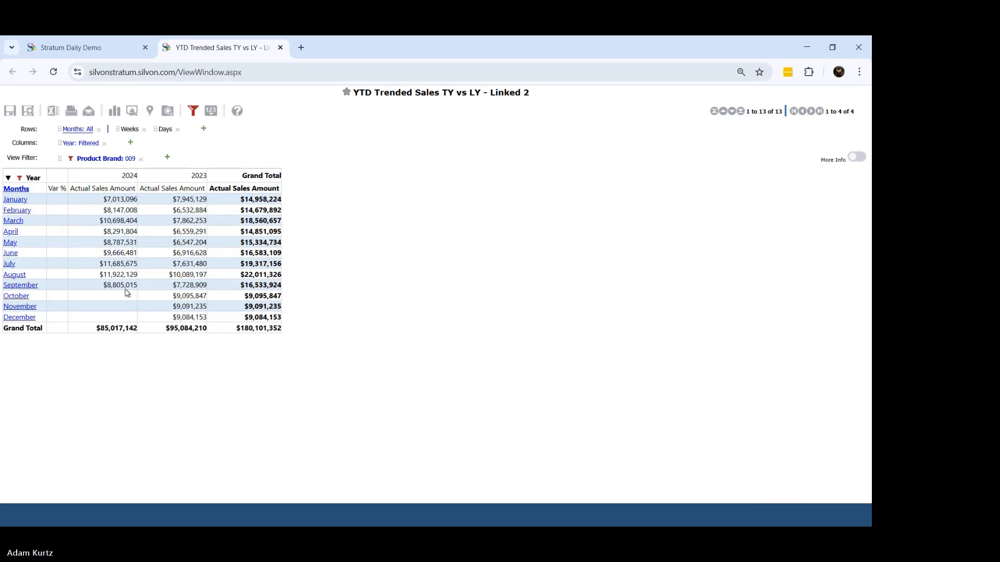
left_click(16, 200)
left_click(280, 47)
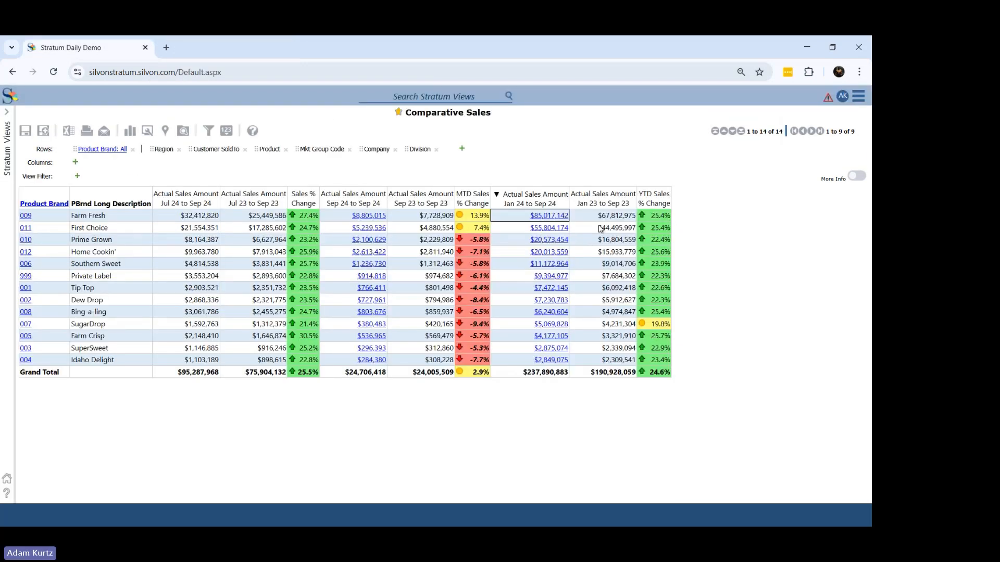
double_click(552, 204)
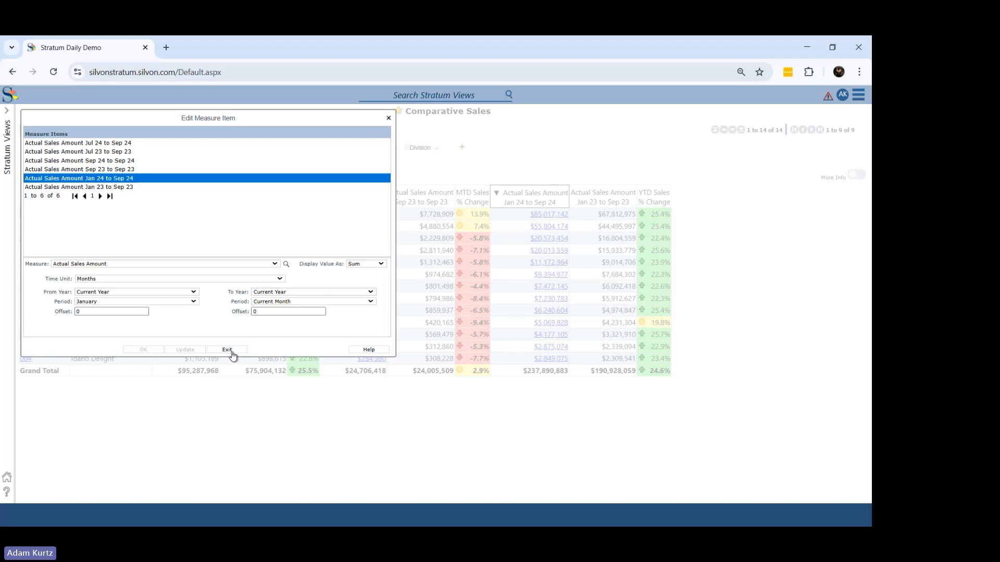
left_click(227, 350)
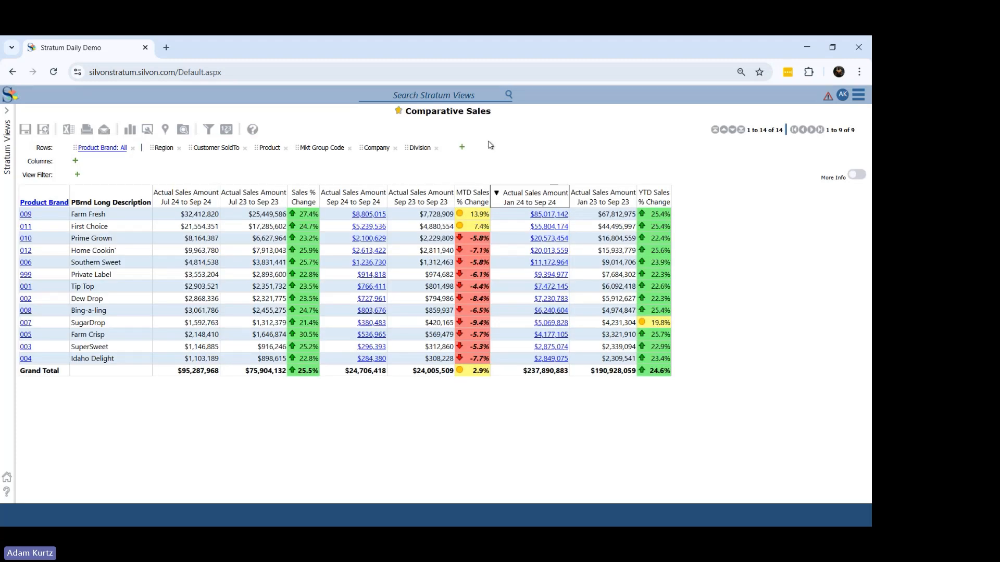
View the linked YTD trended sales for First Choice and Prime Grown from their Jan 24 to Sep 24 amounts, closing each linked view.
left_click(551, 228)
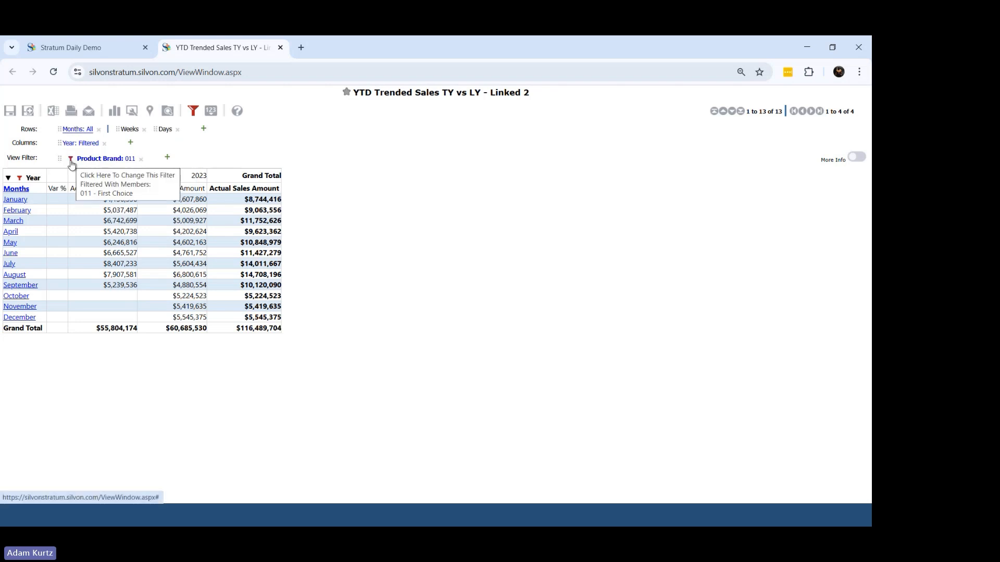
left_click(280, 47)
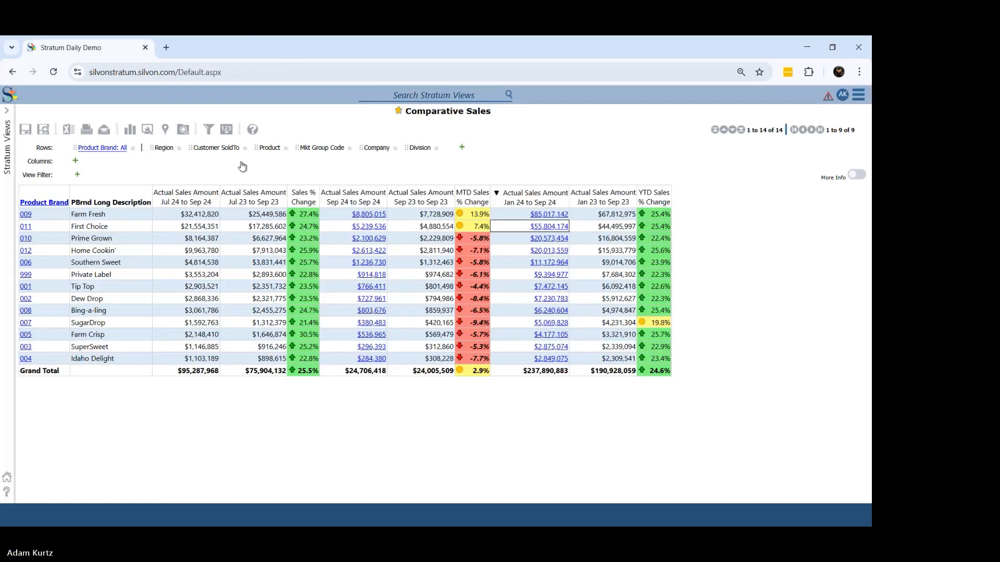
left_click(554, 239)
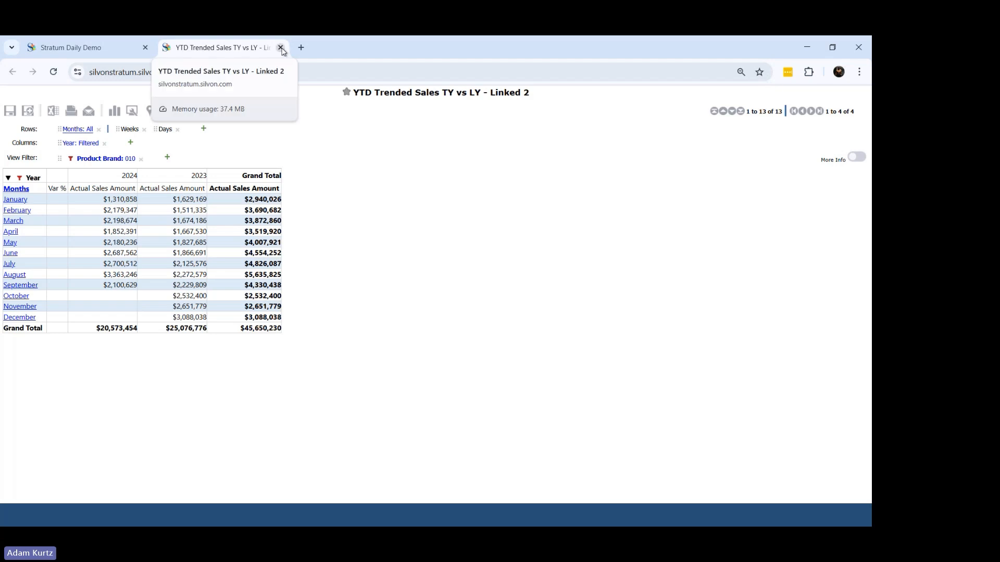
left_click(280, 48)
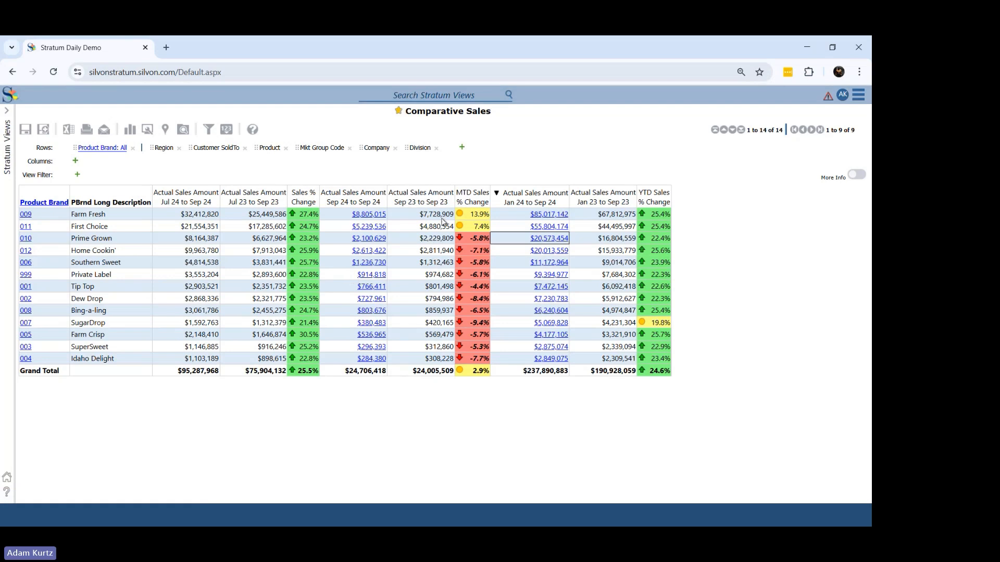
View the linked open orders for Farm Fresh and Prime Grown from their Sep 24 to Sep 24 amounts, returning to Comparative Sales each time.
left_click(369, 215)
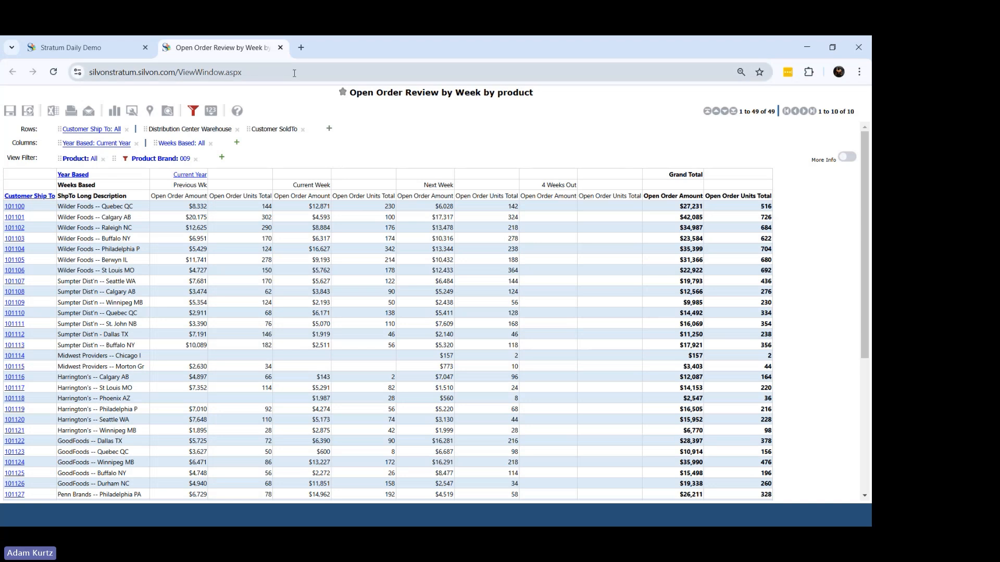
left_click(79, 45)
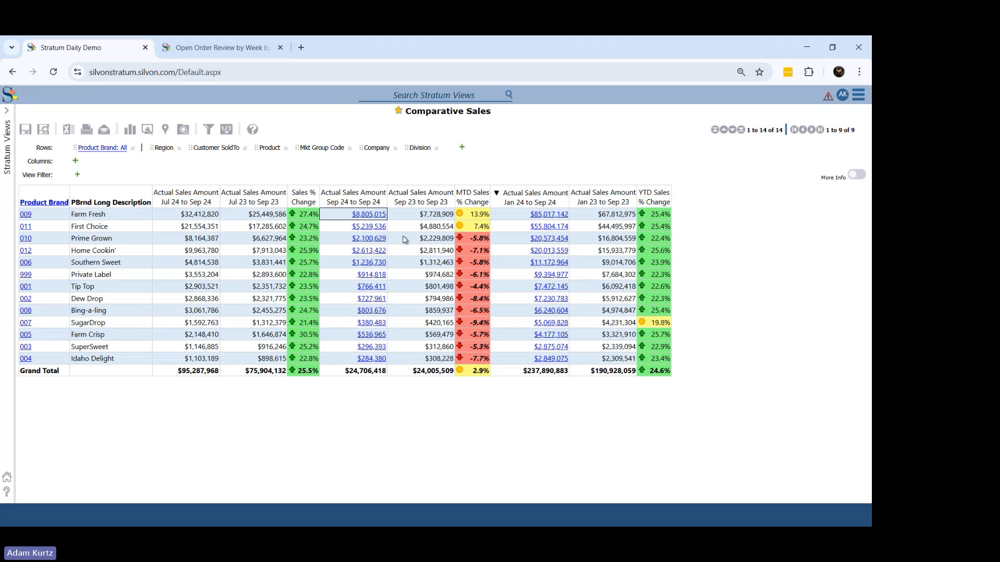
left_click(376, 238)
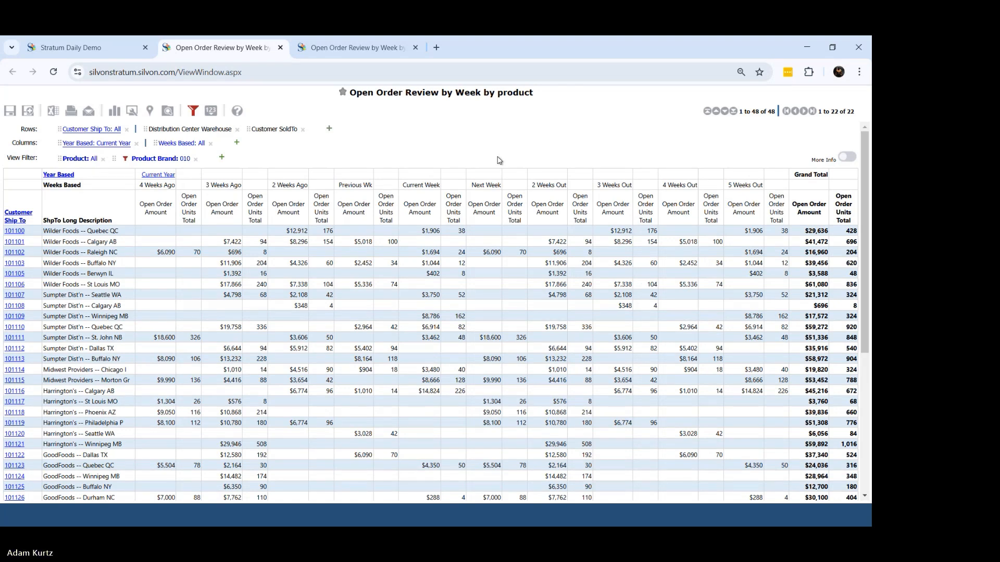
left_click(91, 48)
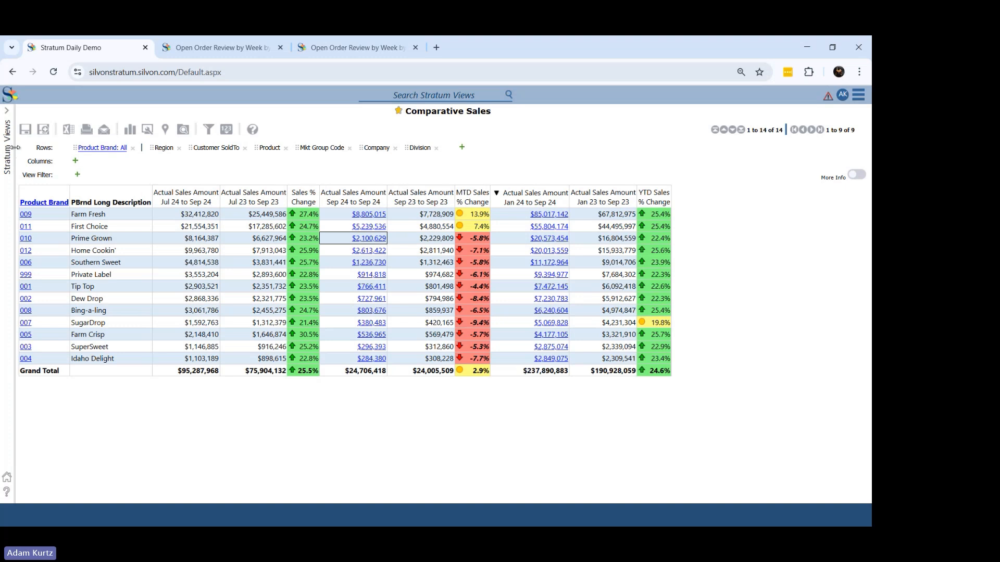
Make Customer SoldTo the first row level and start a new calculated measure item with the Count Member function.
left_click_drag(213, 148, 42, 145)
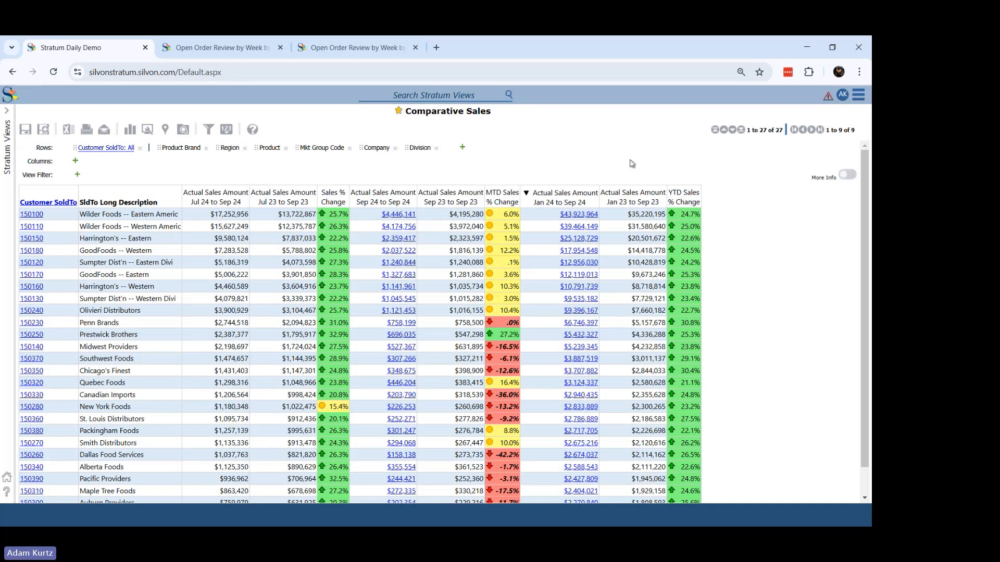
right_click(684, 202)
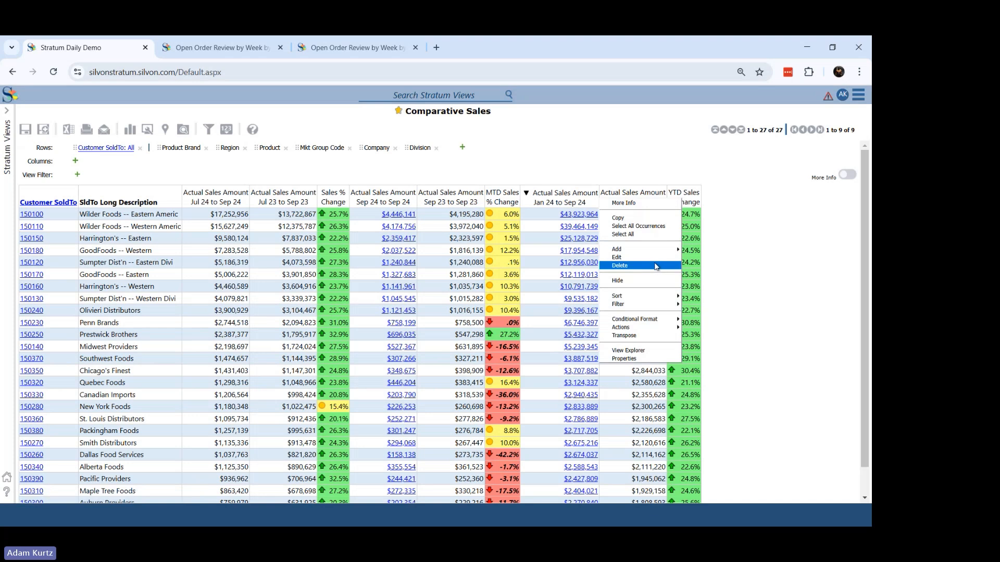
mouse_move(646, 249)
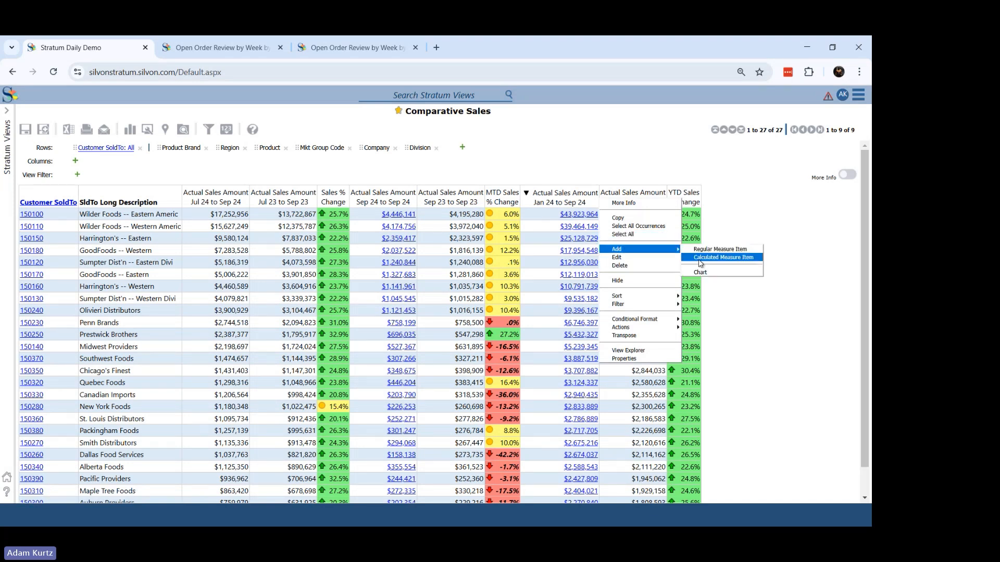
left_click(700, 258)
left_click(27, 232)
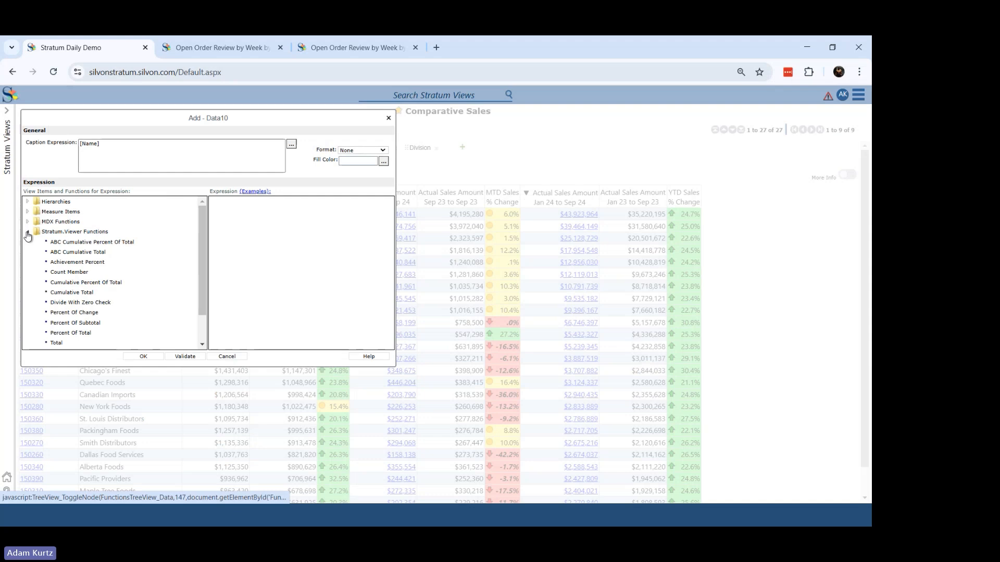
left_click(79, 273)
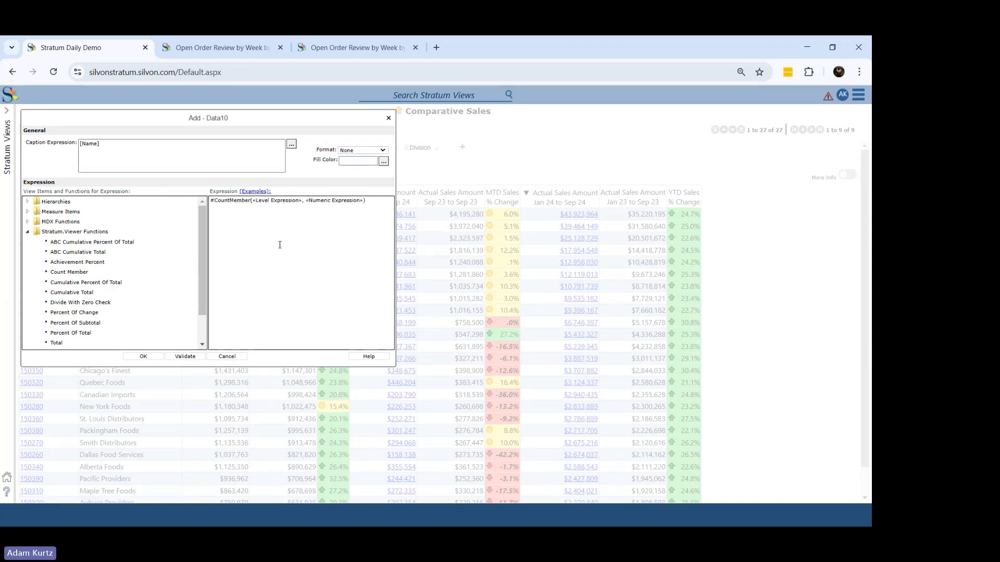
Complete the Count Member expression with the Product level and the measure item Actual Sales Amount Jan 24 to Sep 24.
left_click(28, 202)
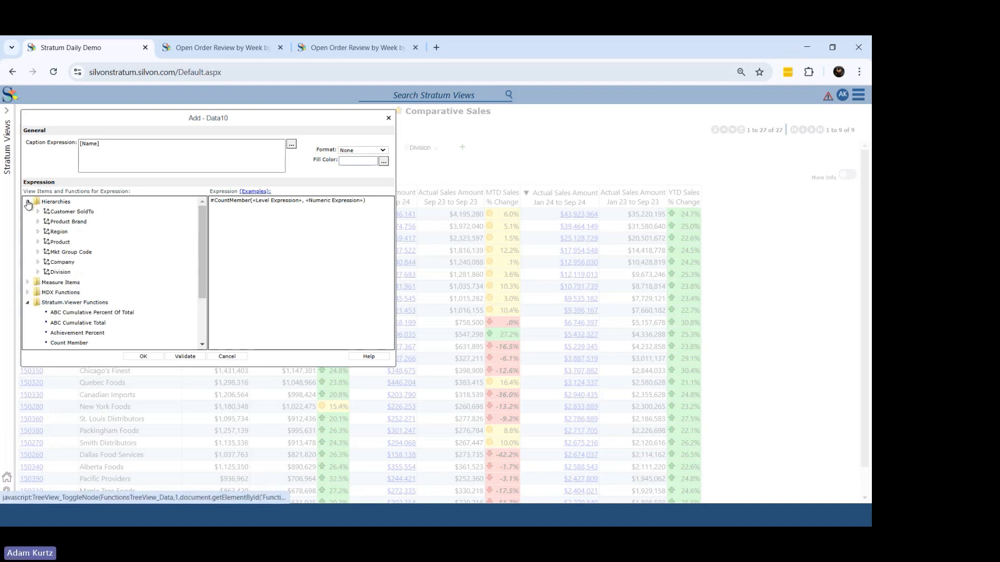
left_click(38, 243)
left_click(70, 252)
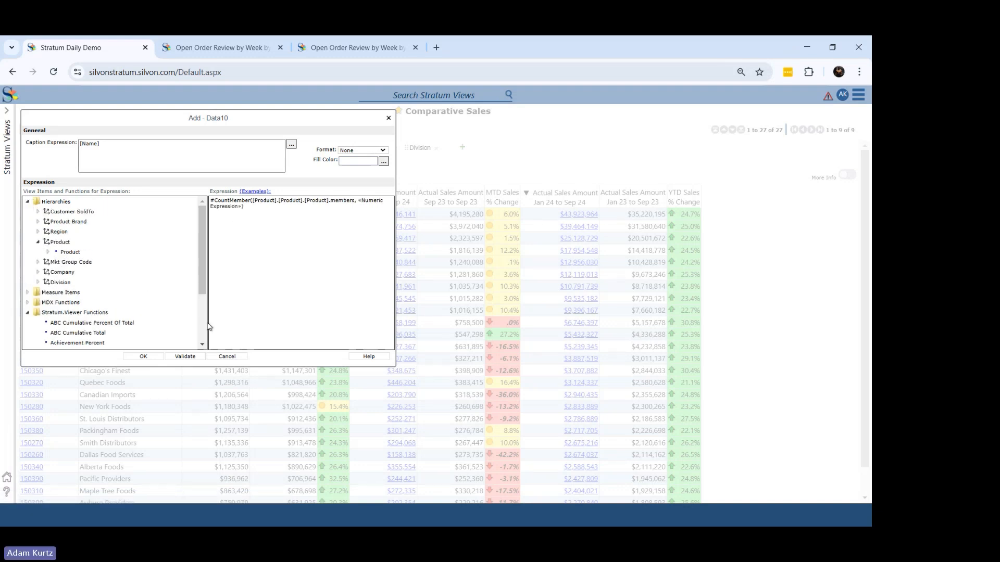
left_click(28, 293)
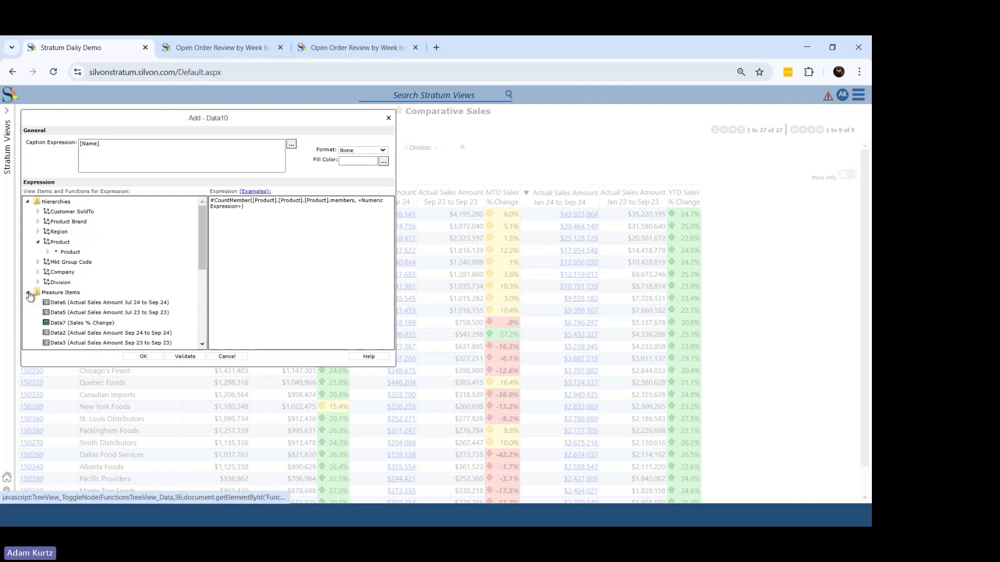
left_click_drag(201, 258, 220, 307)
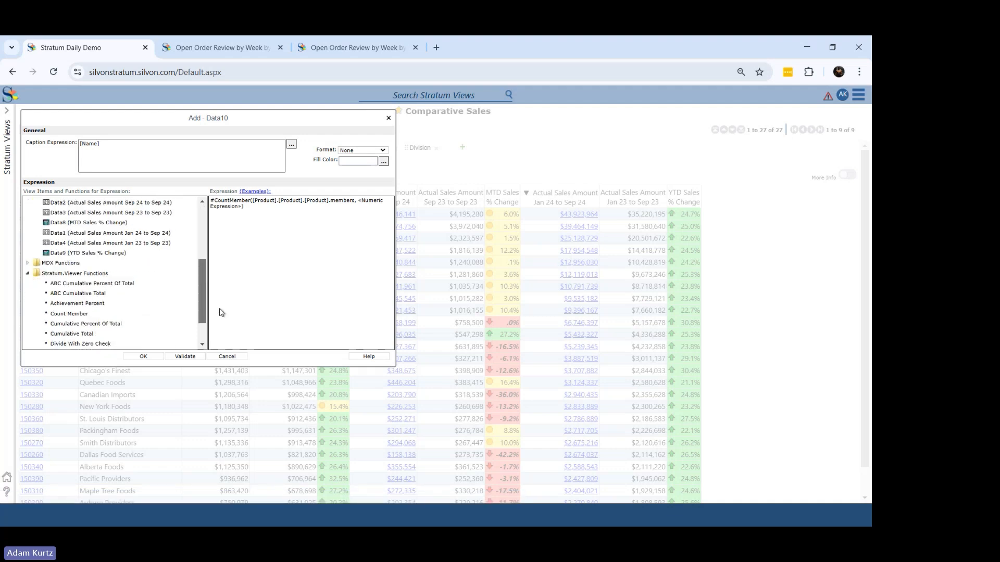
double_click(163, 234)
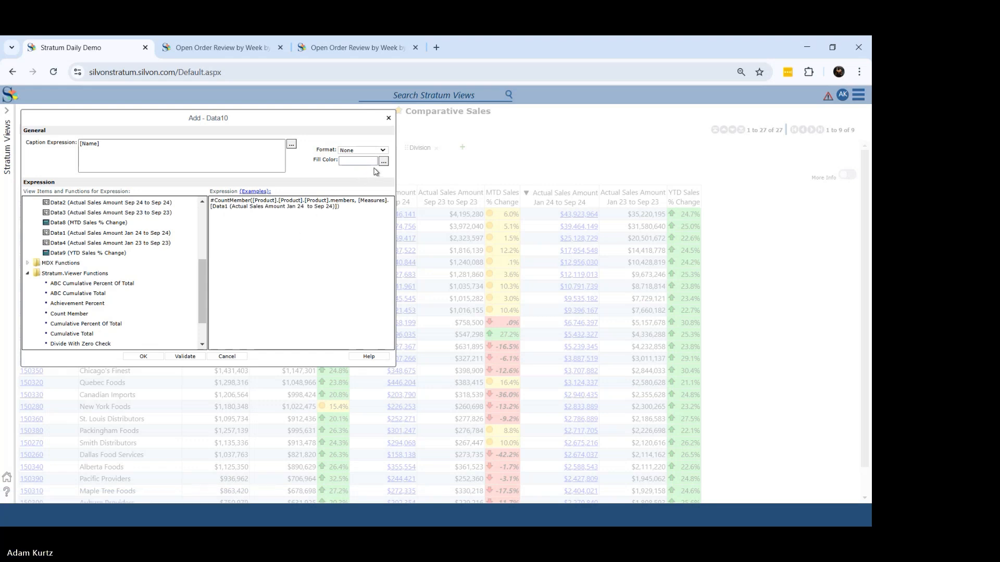
Give the calculated measure item the format ###,###,##0 and the caption SKU Count, and add it to the view.
left_click(380, 151)
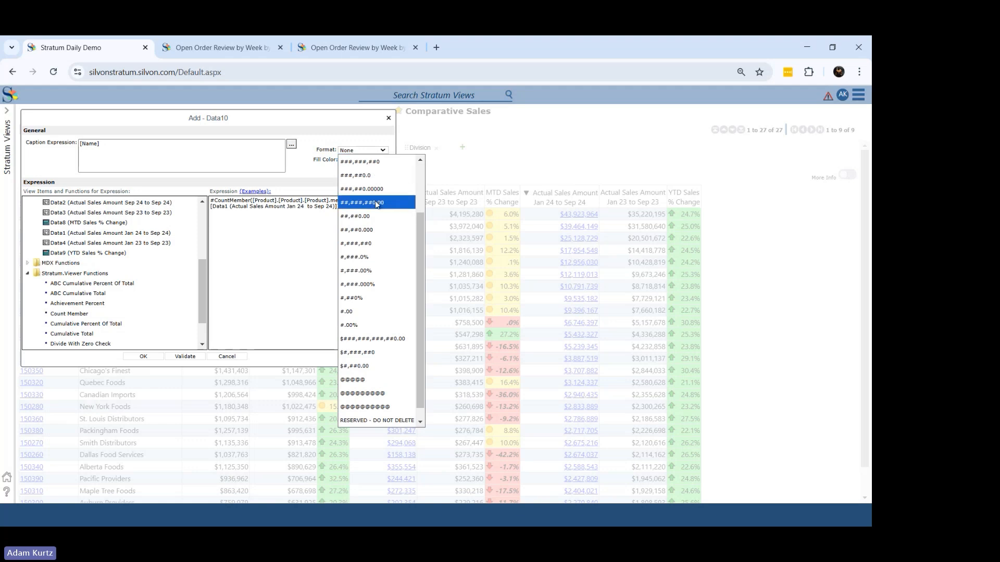
left_click(368, 171)
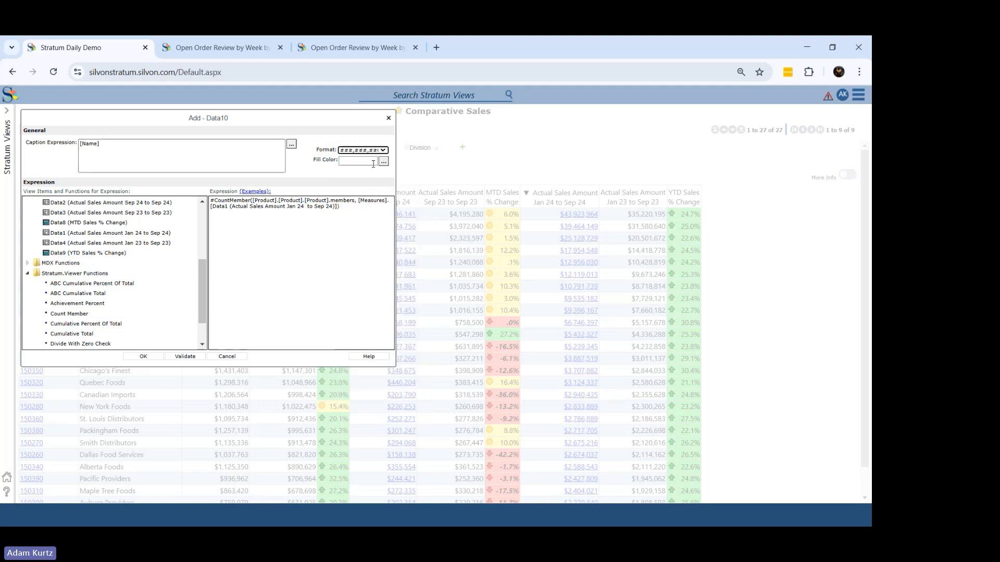
left_click_drag(127, 143, 29, 142)
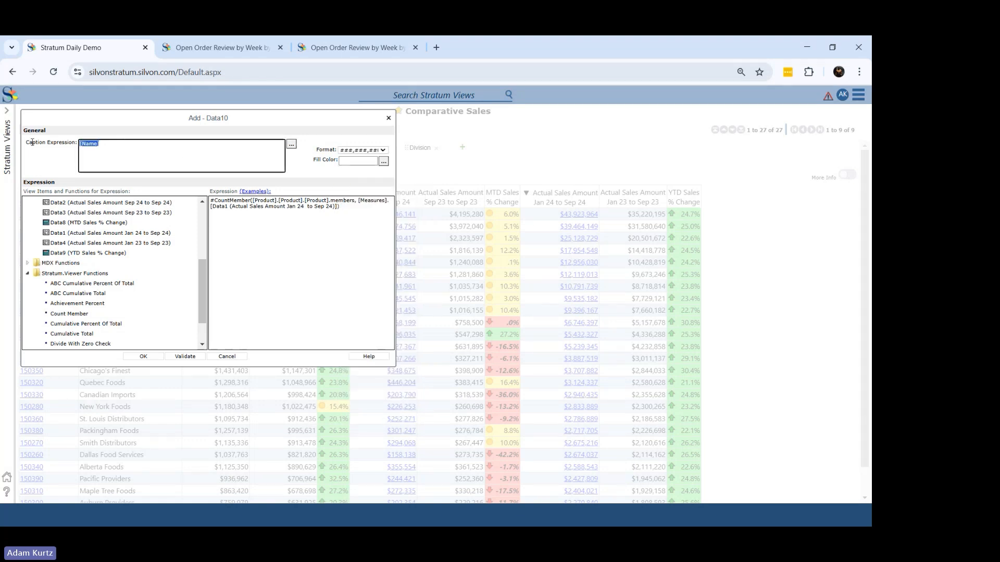
type("SKU Count")
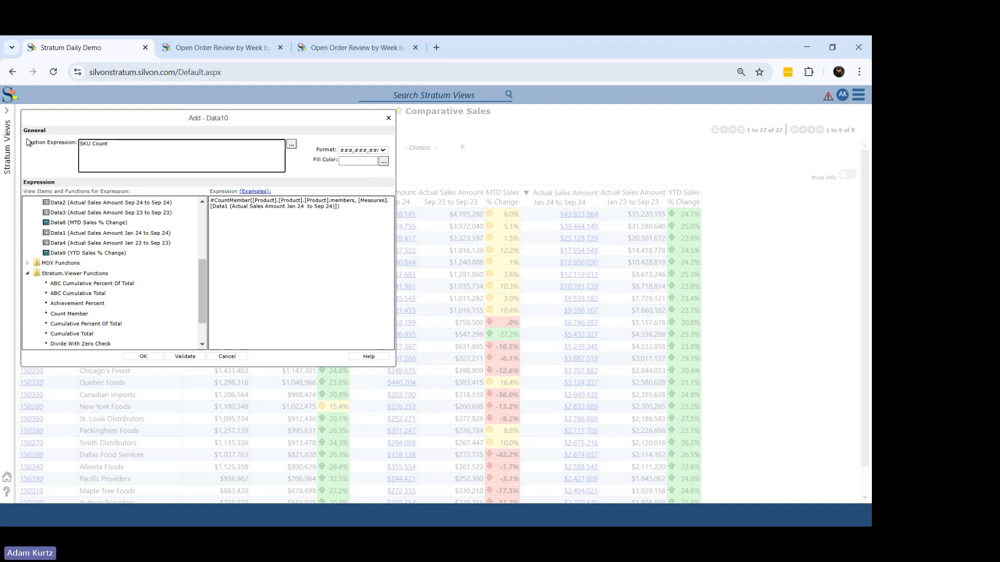
left_click(143, 357)
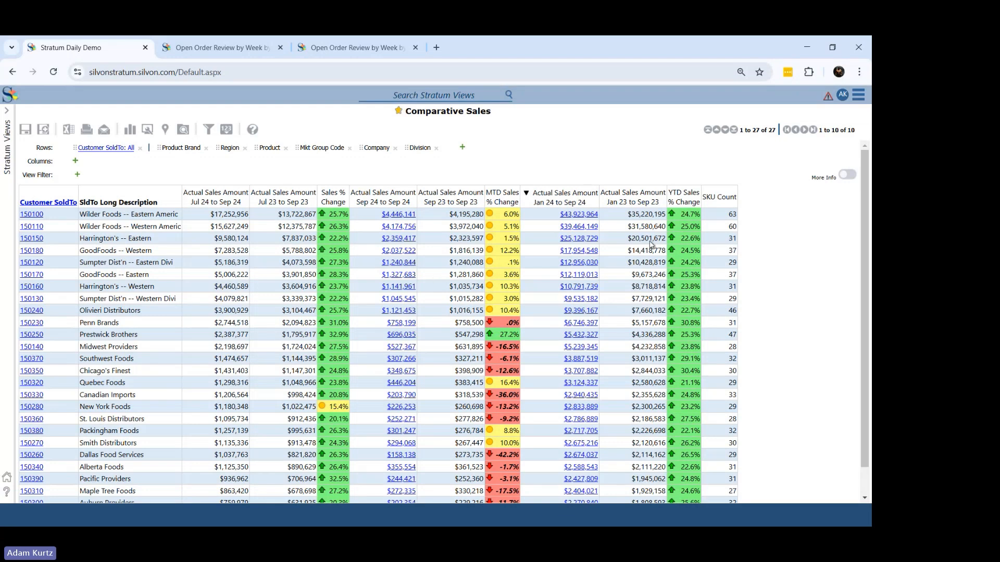
Sort the customer rows by SKU Count in descending order.
right_click(717, 201)
mouse_move(702, 298)
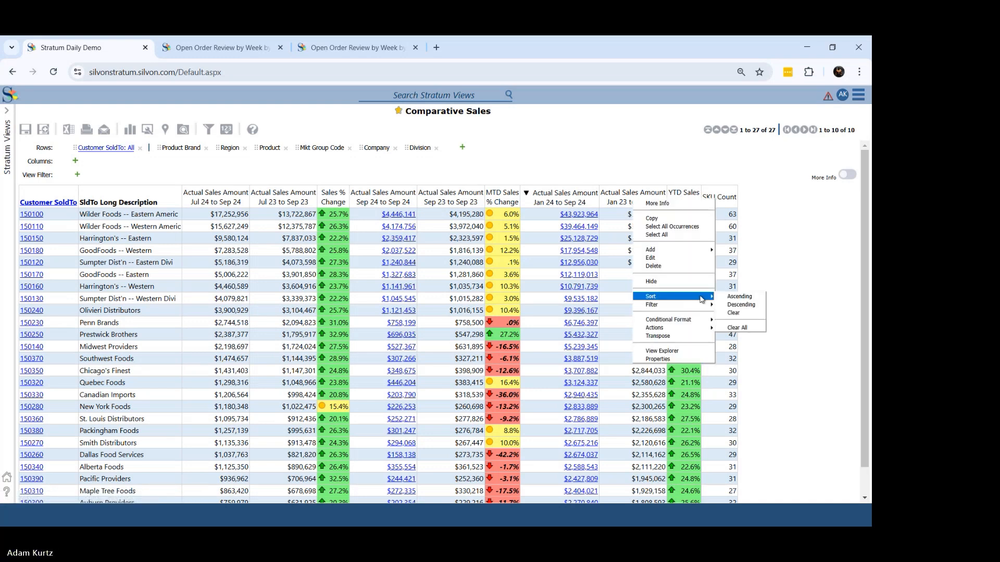
left_click(734, 305)
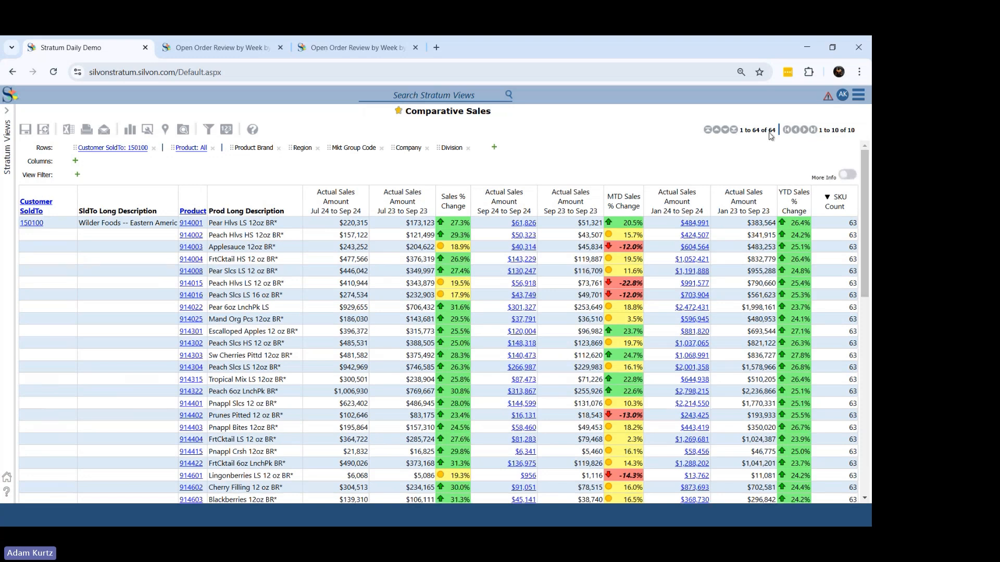
Review the product rows under Wilder Foods -- Eastern, and return to the list of all Customer SoldTo members.
left_click_drag(863, 182, 862, 158)
left_click(38, 224)
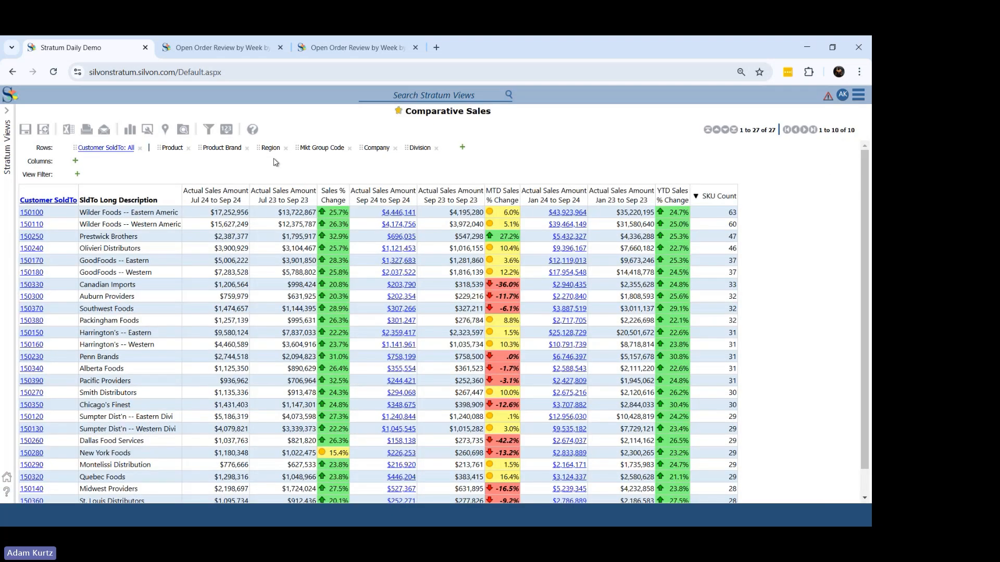
Open the SKU Count measure item for editing and examine the available Stratum.Viewer Functions.
double_click(713, 196)
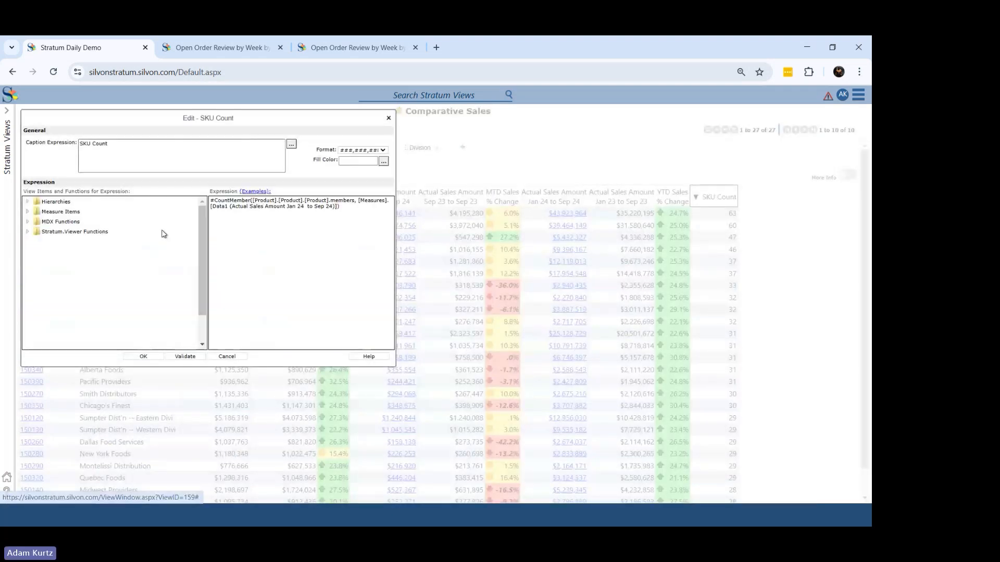
left_click(28, 232)
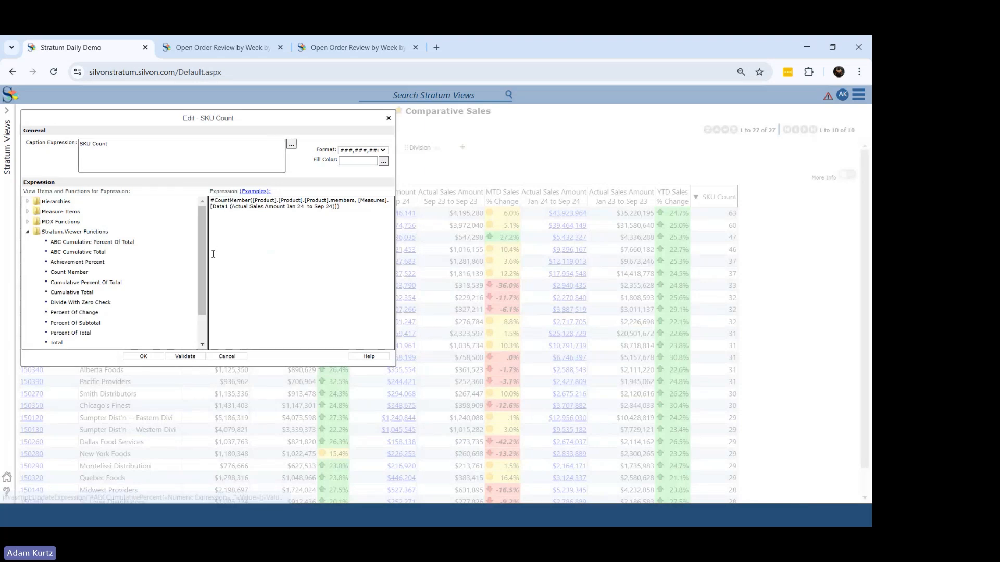
left_click_drag(201, 264, 206, 286)
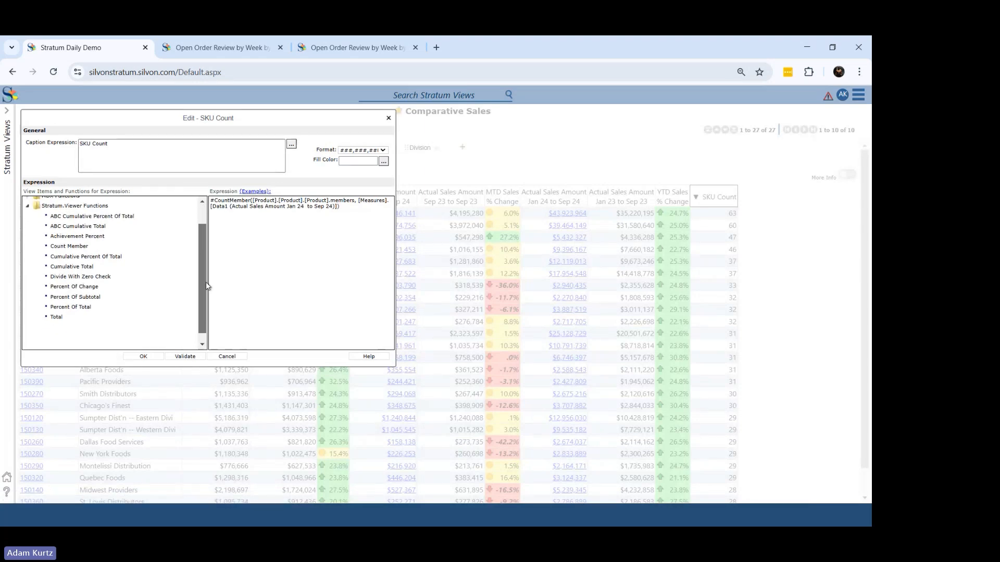